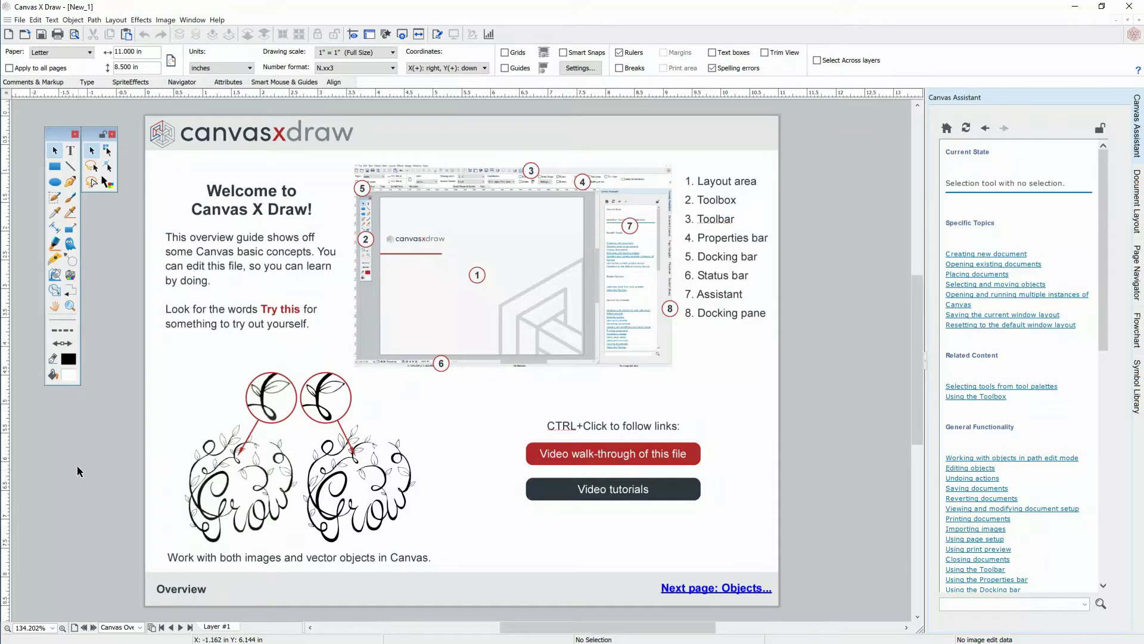
Switch to the Magnifying Glass and zoom in on the left Grow drawing.
{"action": "left_click", "coordinate": [70, 306]}
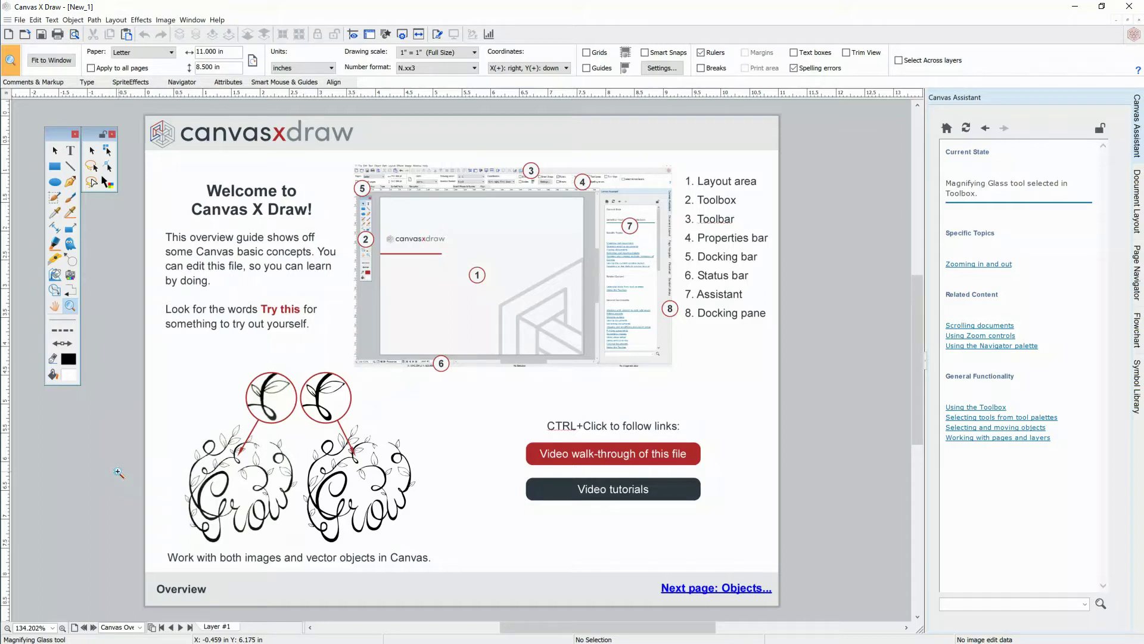
{"action": "left_click", "coordinate": [297, 450]}
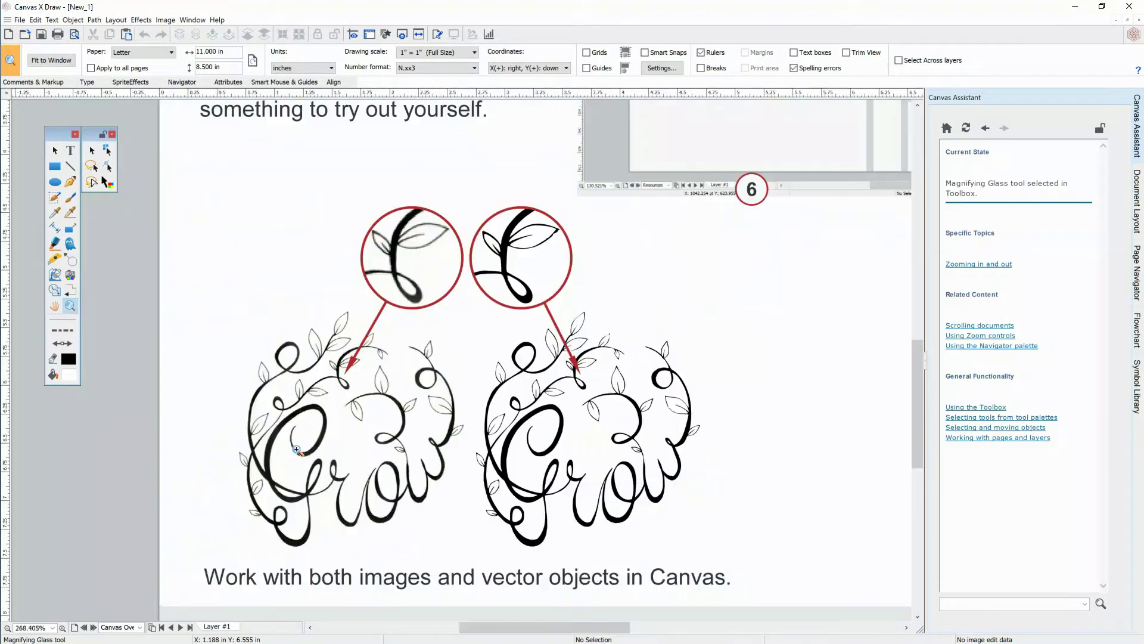
Magnify the circled Grow details, then fit the whole welcome page back in view with the Selection tool.
{"action": "left_click", "coordinate": [467, 363]}
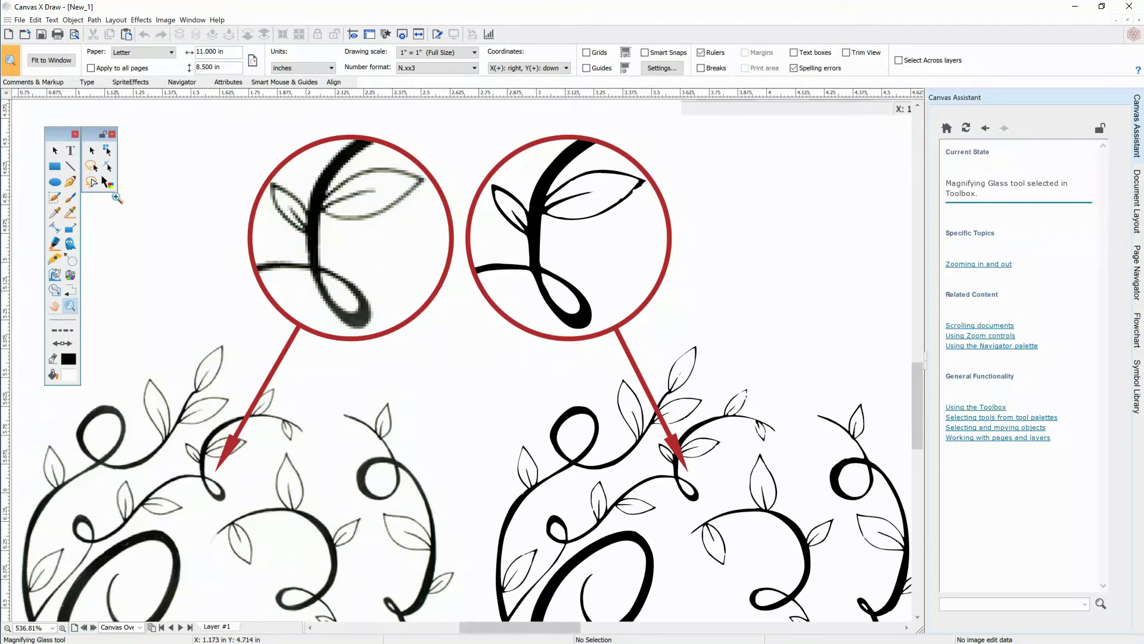
{"action": "left_click", "coordinate": [55, 150]}
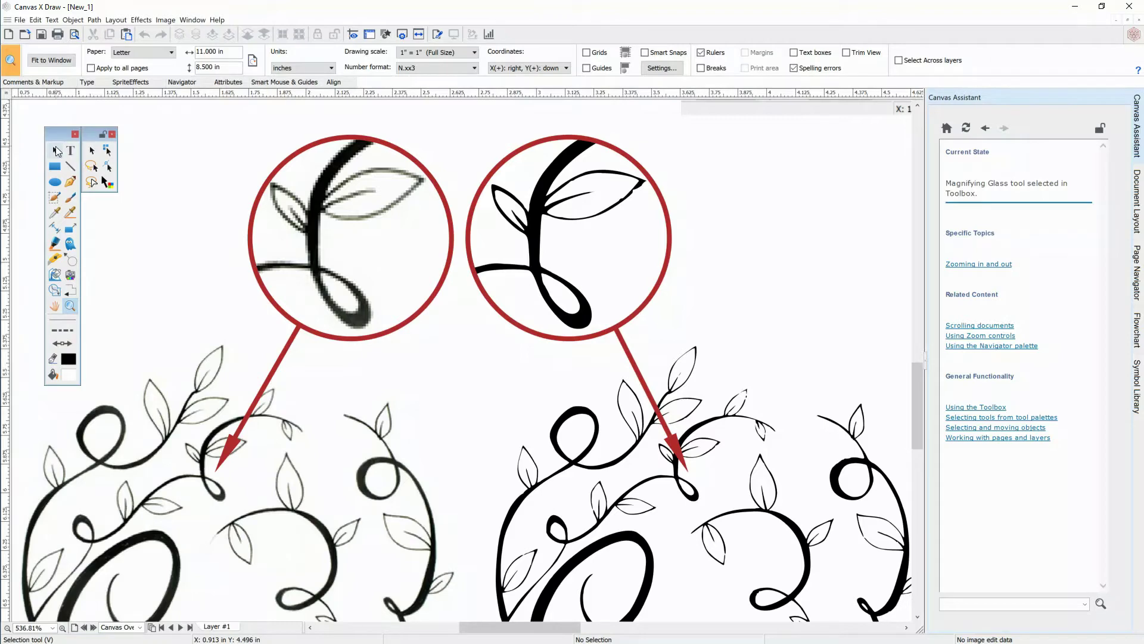
{"action": "left_click", "coordinate": [419, 34]}
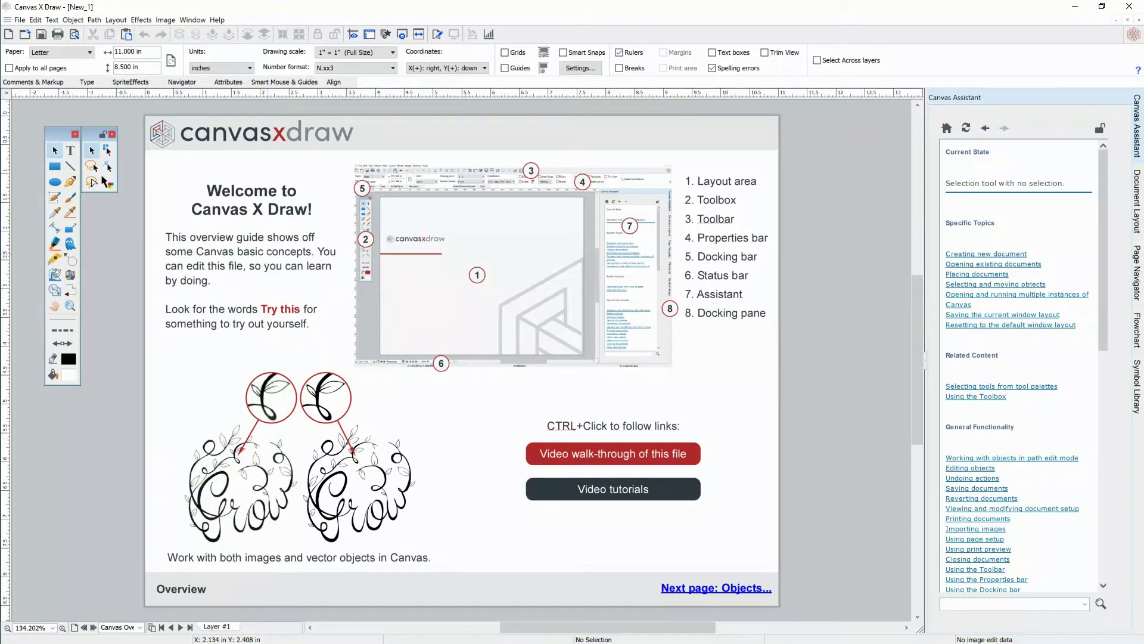
{"action": "left_click", "coordinate": [274, 259]}
Select the screenshot, leaf curve and Overview text, deselect, then browse the Edit and Window menus.
{"action": "left_click", "coordinate": [402, 291]}
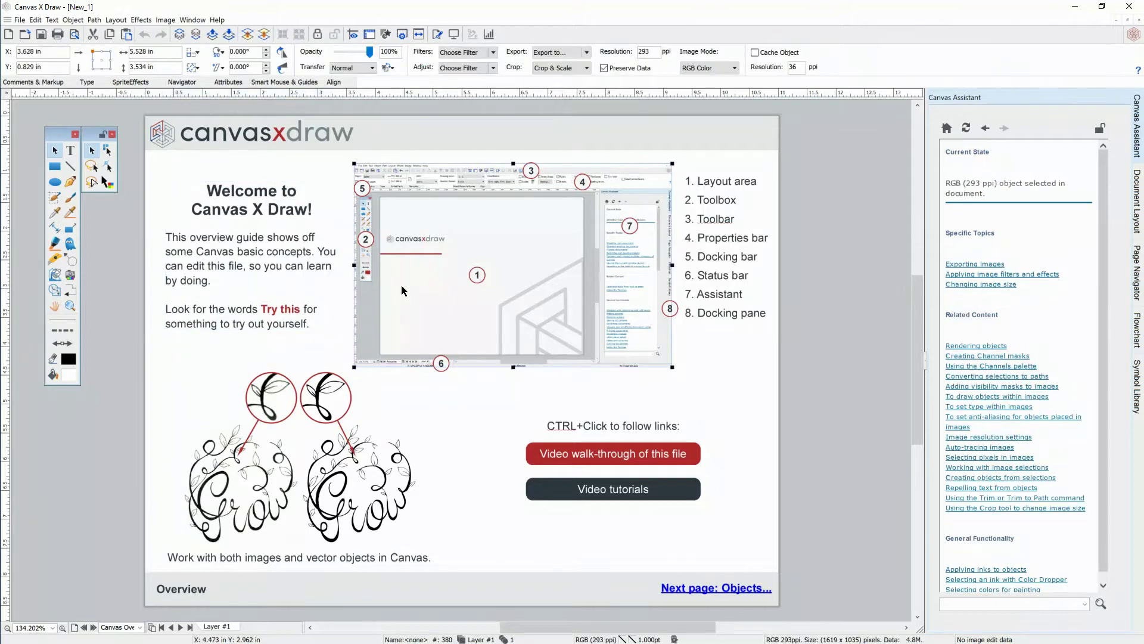
{"action": "left_click", "coordinate": [326, 386]}
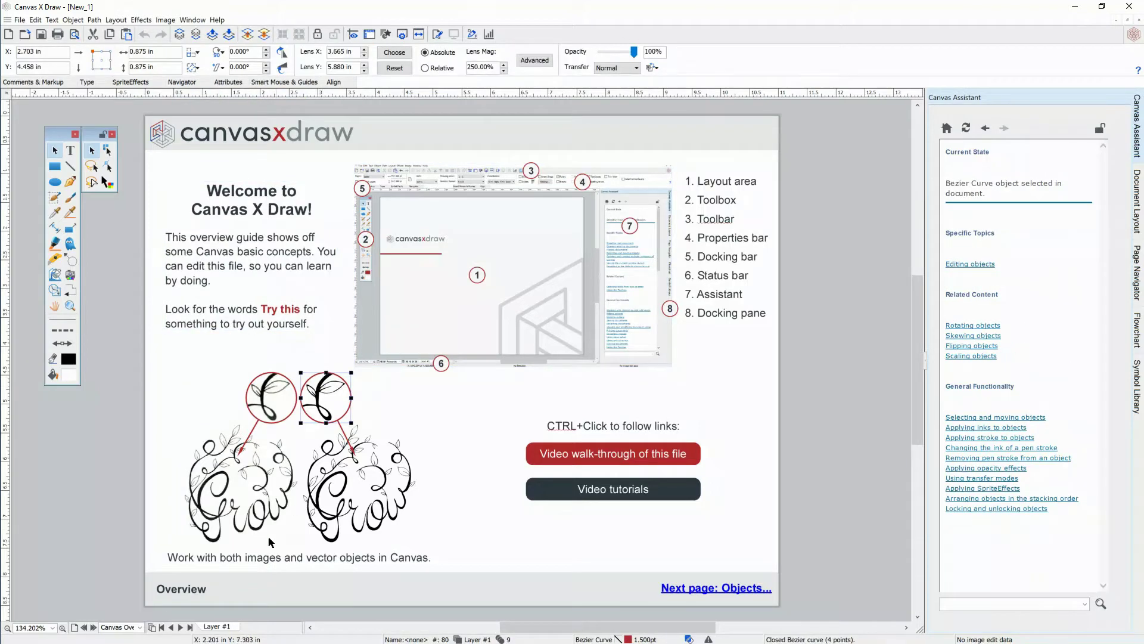
{"action": "left_click", "coordinate": [185, 590]}
{"action": "left_click", "coordinate": [176, 435]}
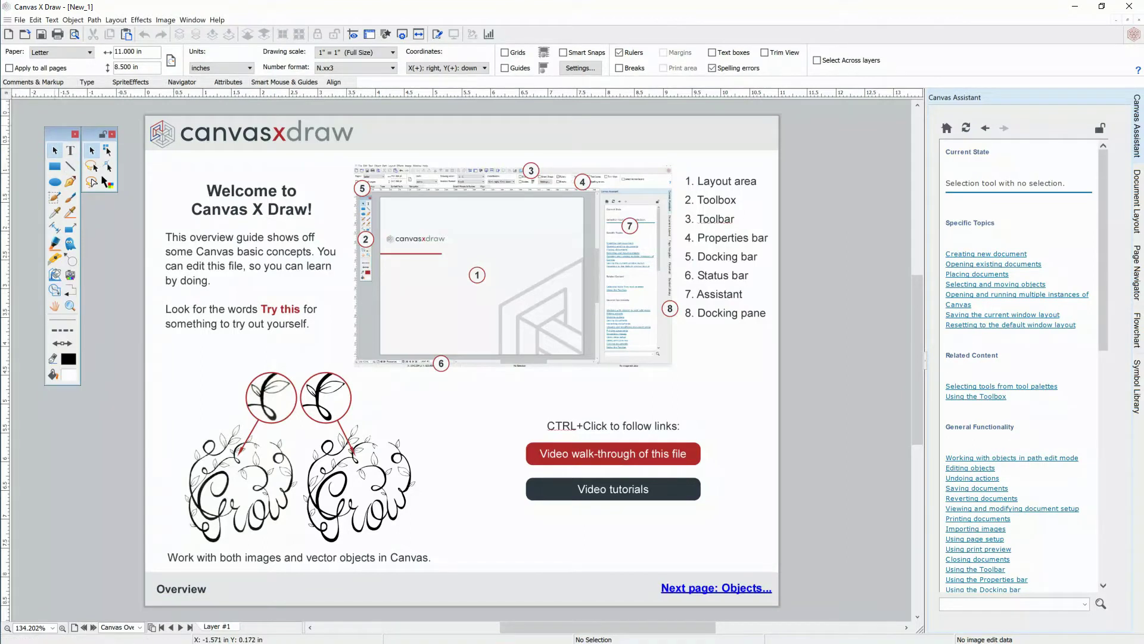
{"action": "left_click", "coordinate": [35, 20]}
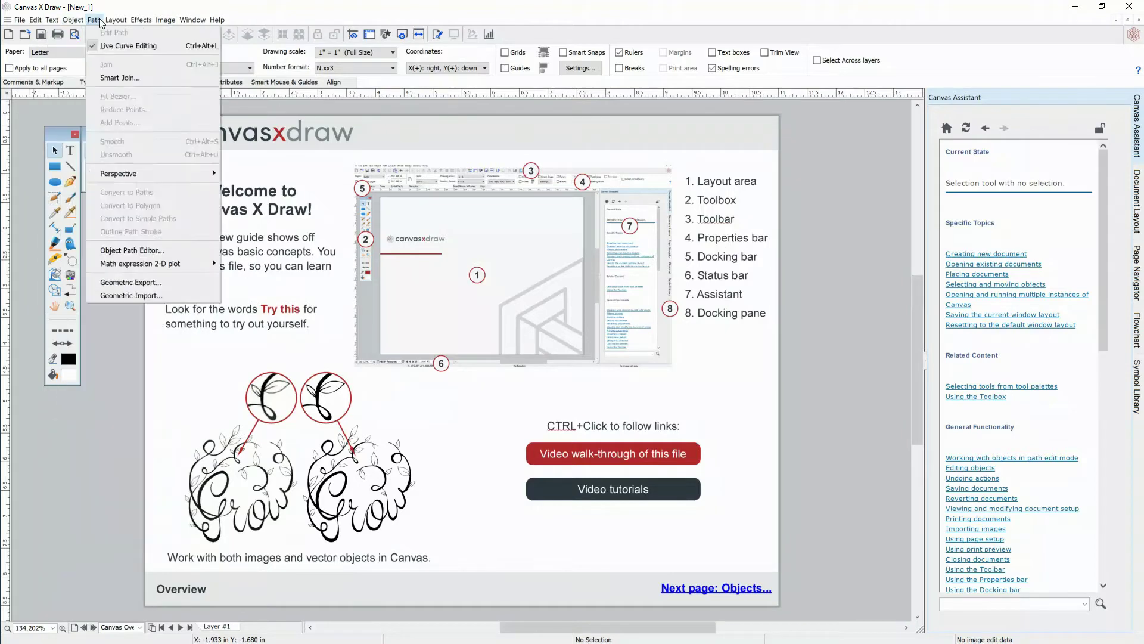
{"action": "left_click", "coordinate": [193, 20]}
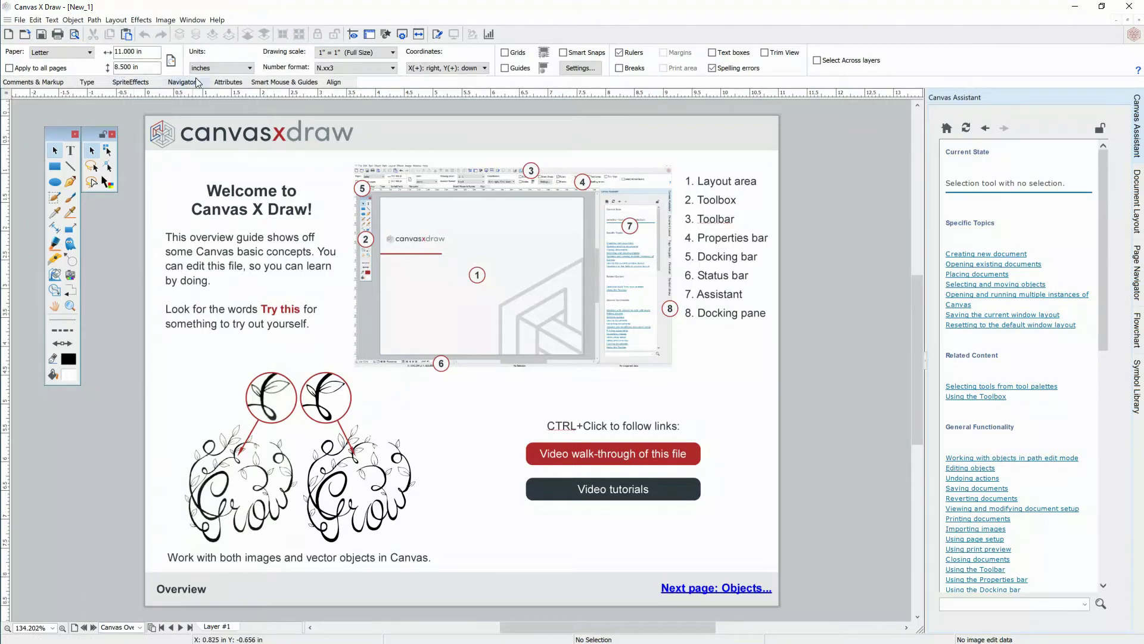
Try the Text, Line, Curve and Paintbrush tools, then return to the Selection tool.
{"action": "left_click", "coordinate": [70, 150]}
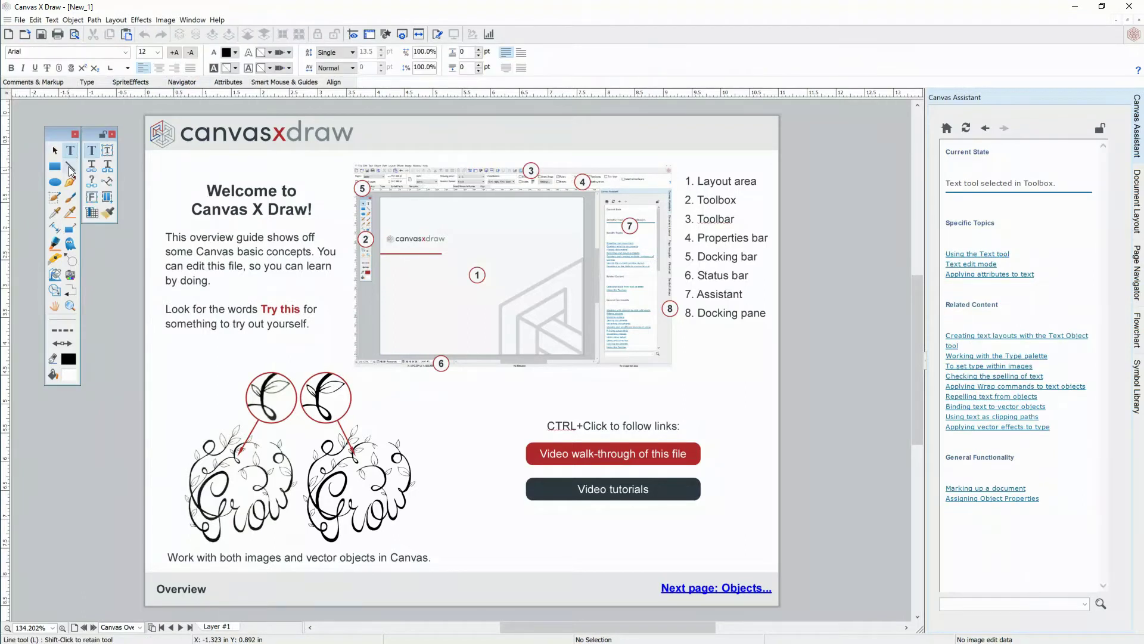
{"action": "left_click", "coordinate": [69, 168]}
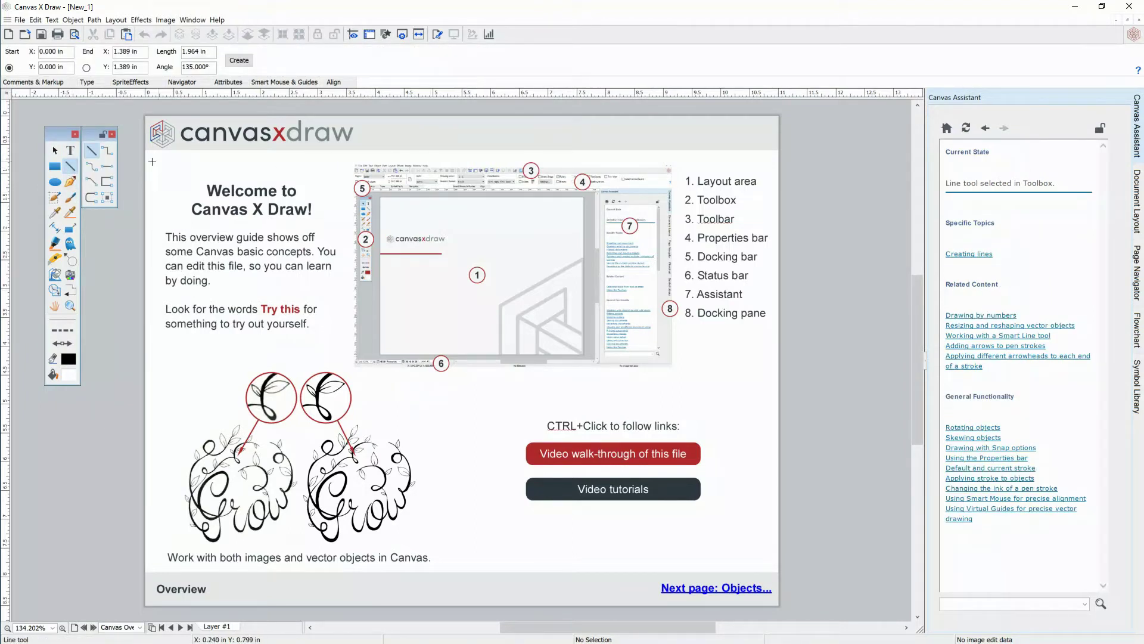
{"action": "left_click", "coordinate": [70, 182]}
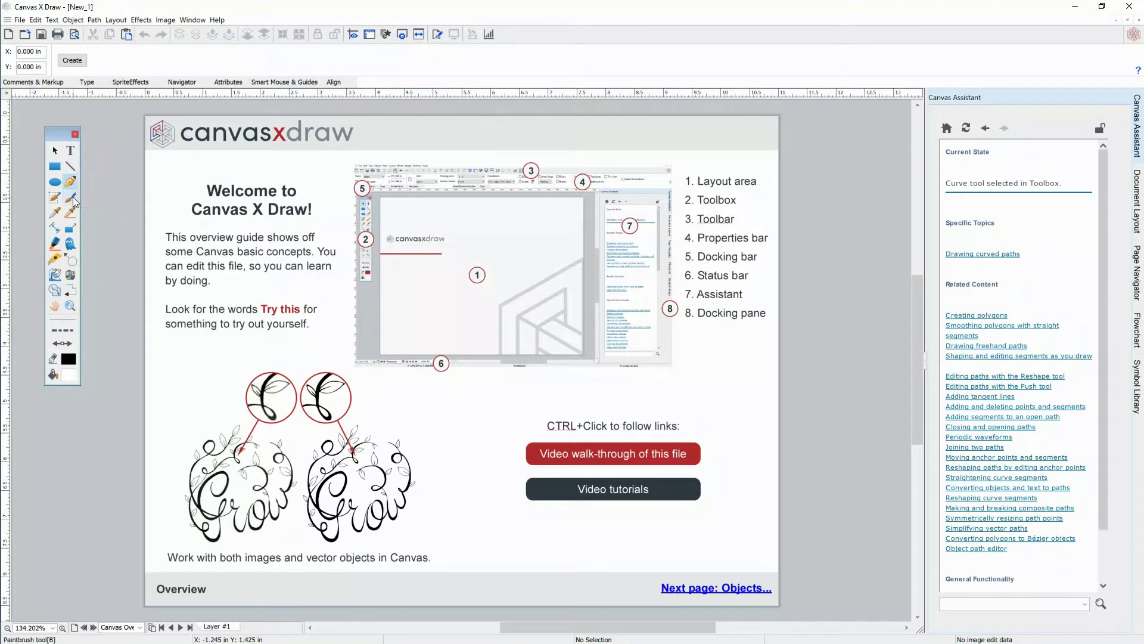
{"action": "left_click", "coordinate": [72, 198]}
{"action": "left_click", "coordinate": [55, 150]}
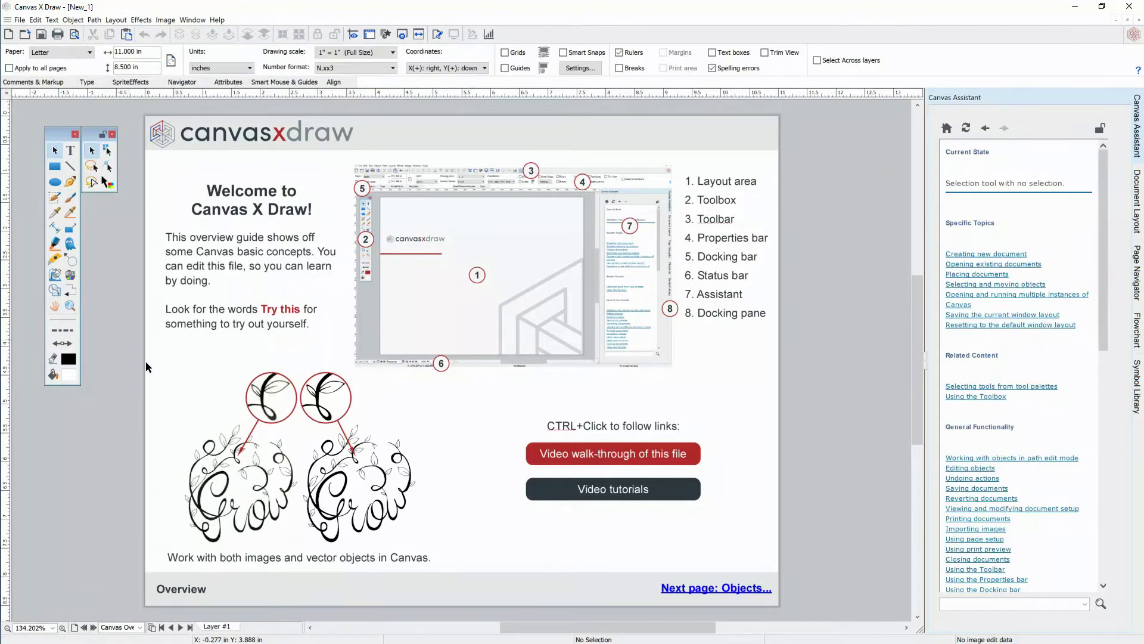
Select the raster Grow image, open and close the page list, then deselect it.
{"action": "left_click", "coordinate": [252, 466]}
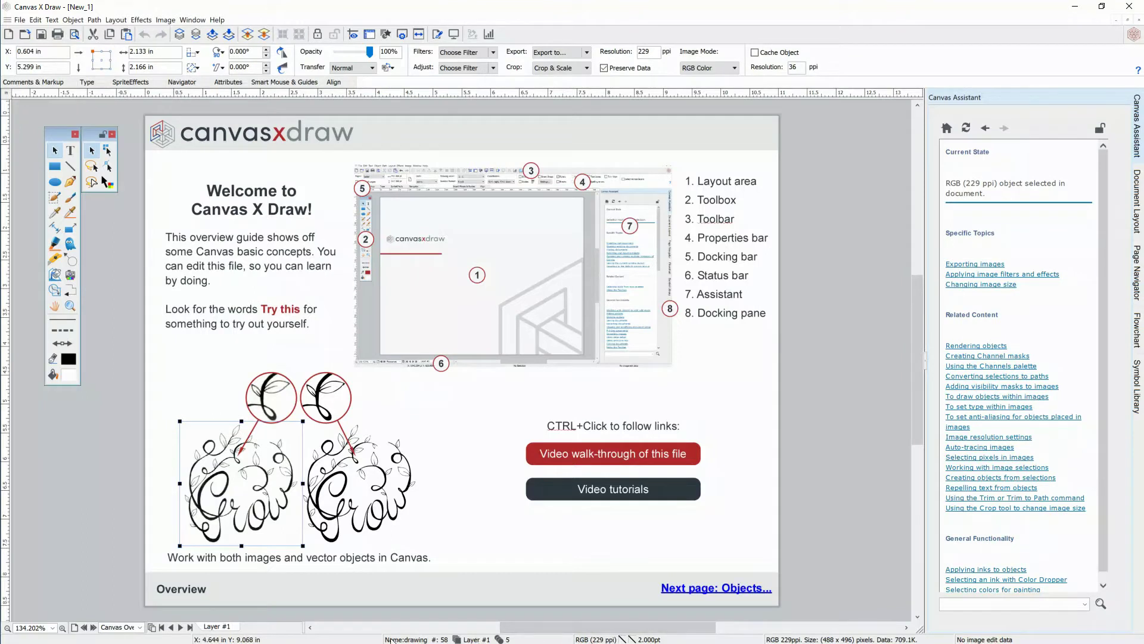
{"action": "left_click", "coordinate": [140, 627]}
{"action": "left_click", "coordinate": [141, 627]}
{"action": "left_click", "coordinate": [188, 182]}
Float the Attributes palette and re-dock it, then view Document Layout and Page Navigator thumbnails.
{"action": "left_click", "coordinate": [192, 19]}
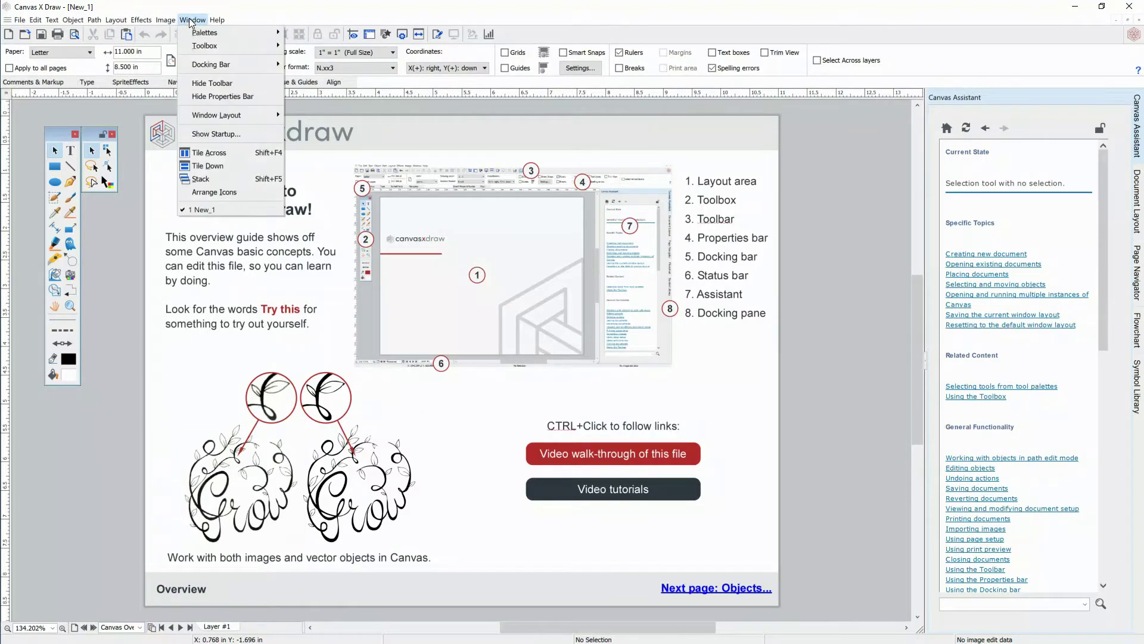
{"action": "mouse_move", "coordinate": [209, 33]}
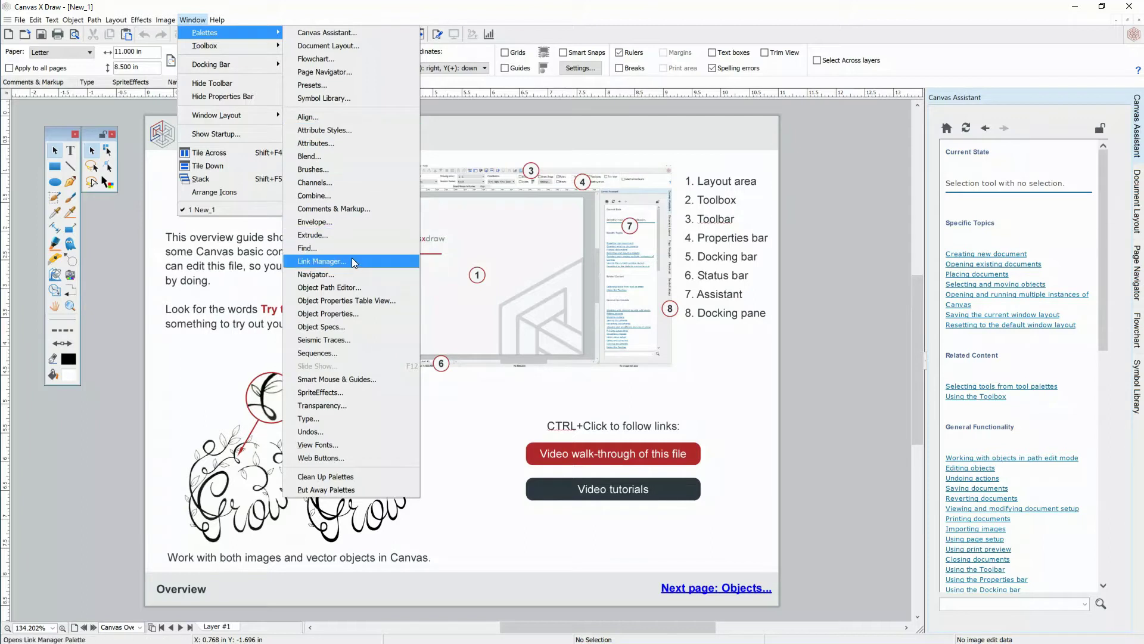
{"action": "left_click", "coordinate": [169, 265]}
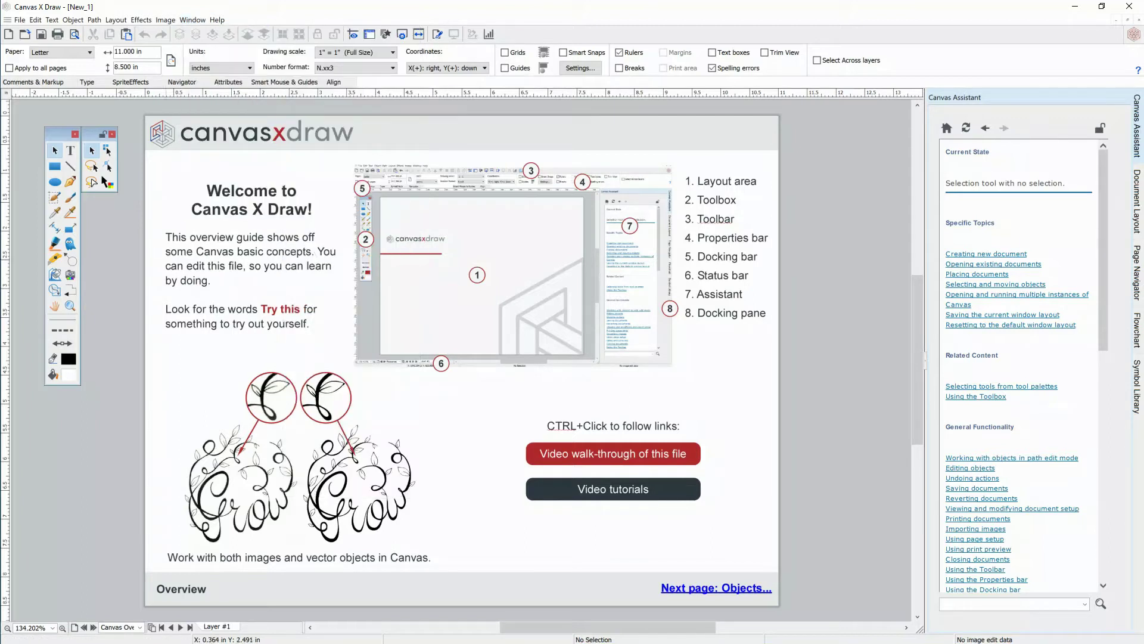
{"action": "left_click", "coordinate": [232, 84]}
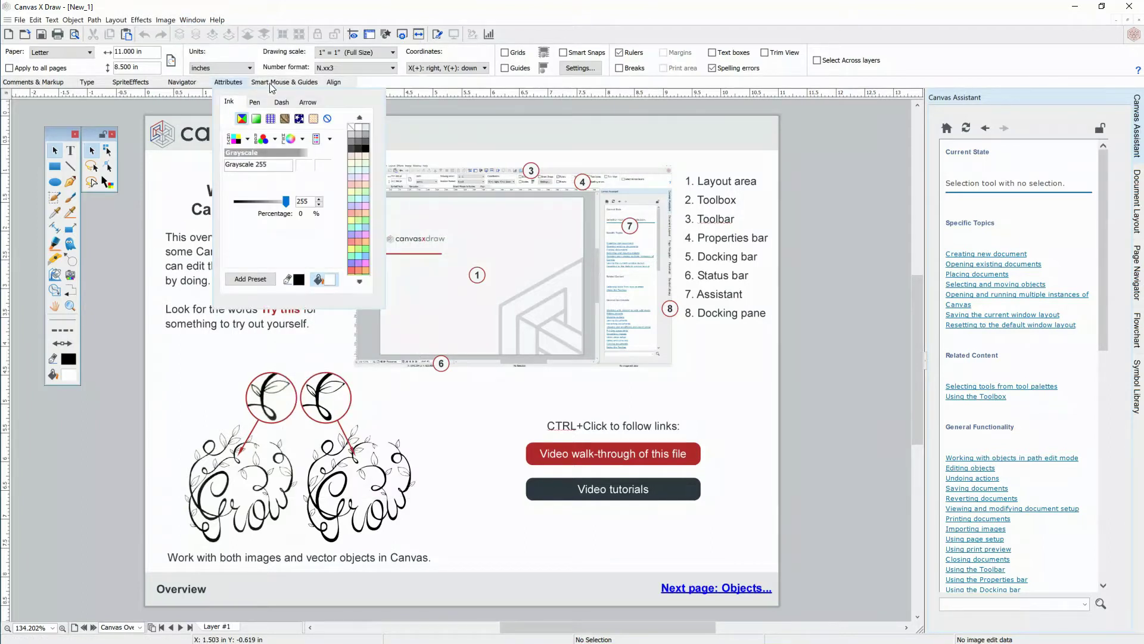
{"action": "left_click_drag", "start_coordinate": [232, 89], "coordinate": [271, 141]}
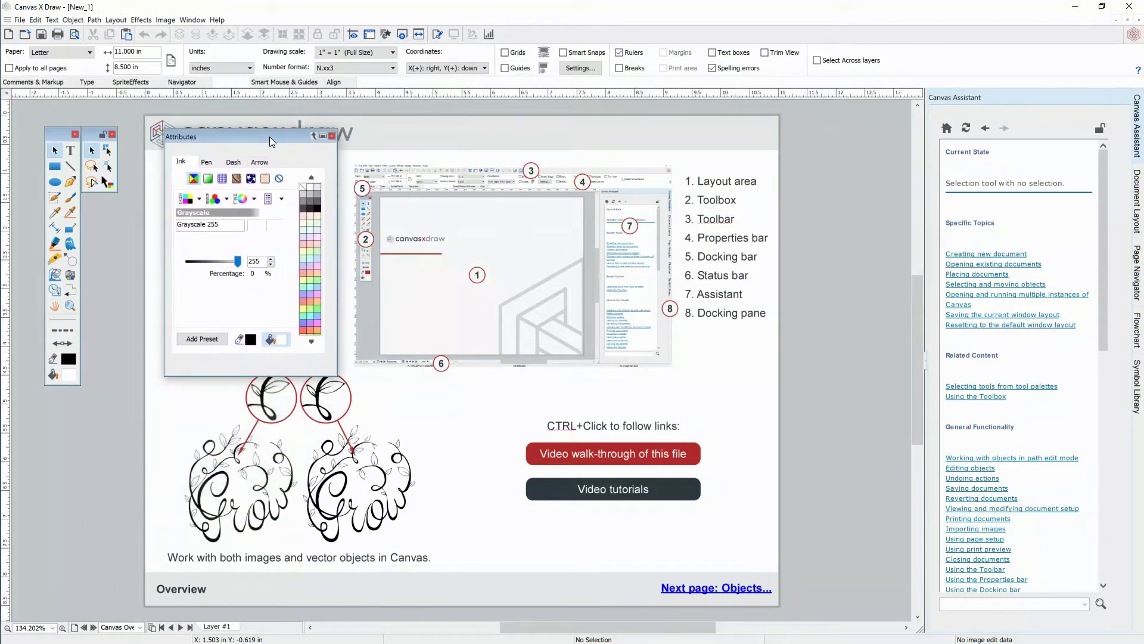
{"action": "left_click", "coordinate": [314, 136]}
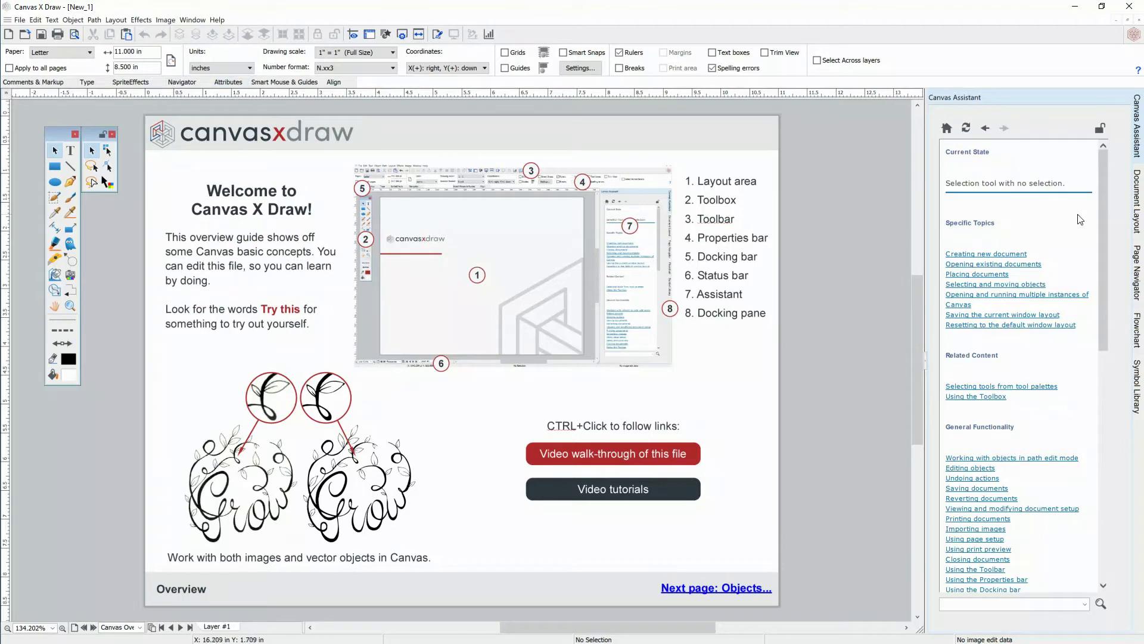
{"action": "left_click", "coordinate": [1138, 216]}
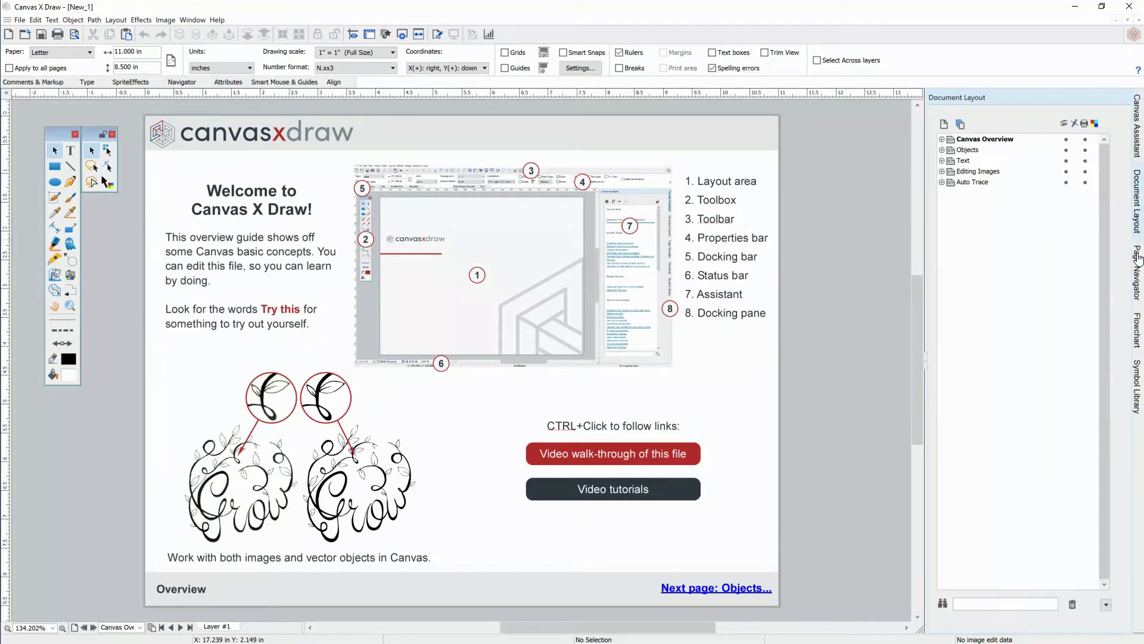
{"action": "left_click", "coordinate": [1139, 283]}
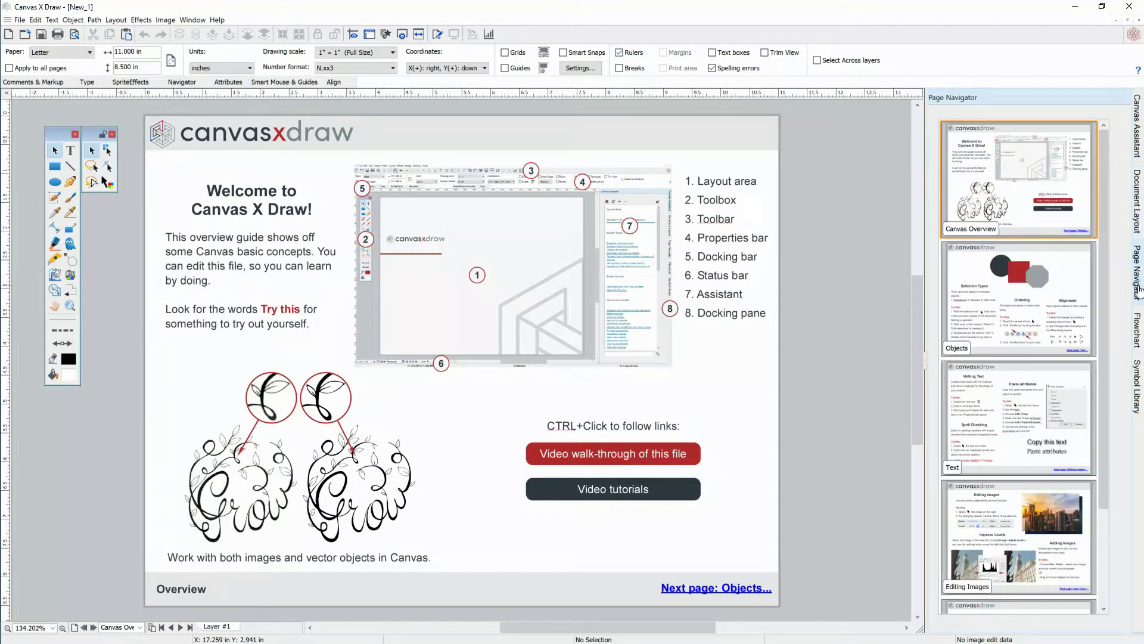
{"action": "left_click", "coordinate": [987, 290]}
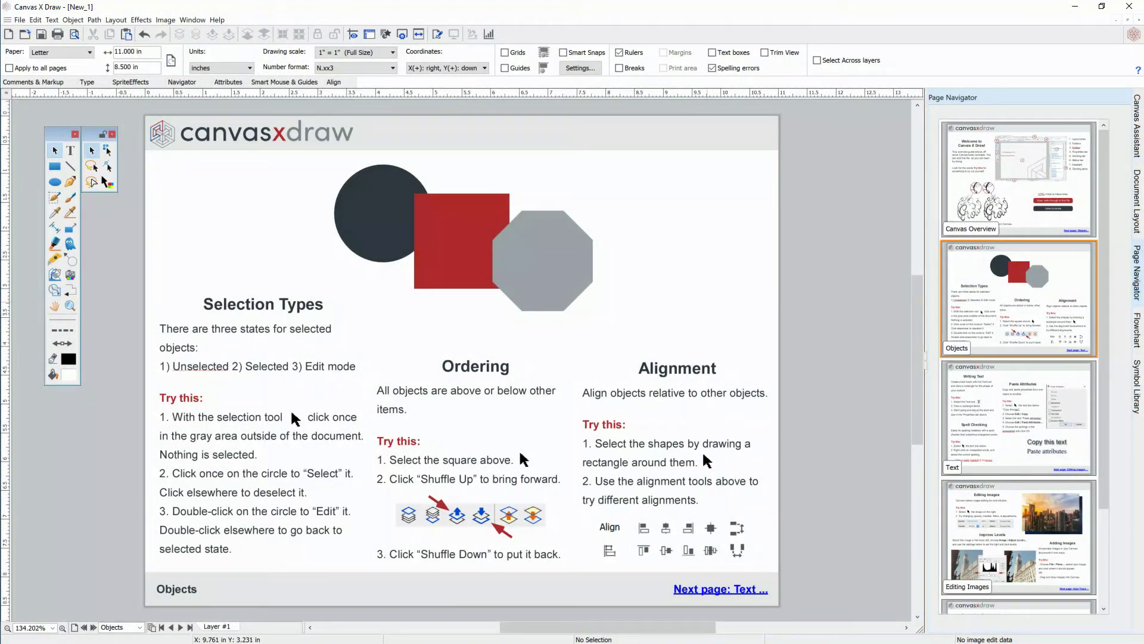
{"action": "left_click", "coordinate": [390, 239]}
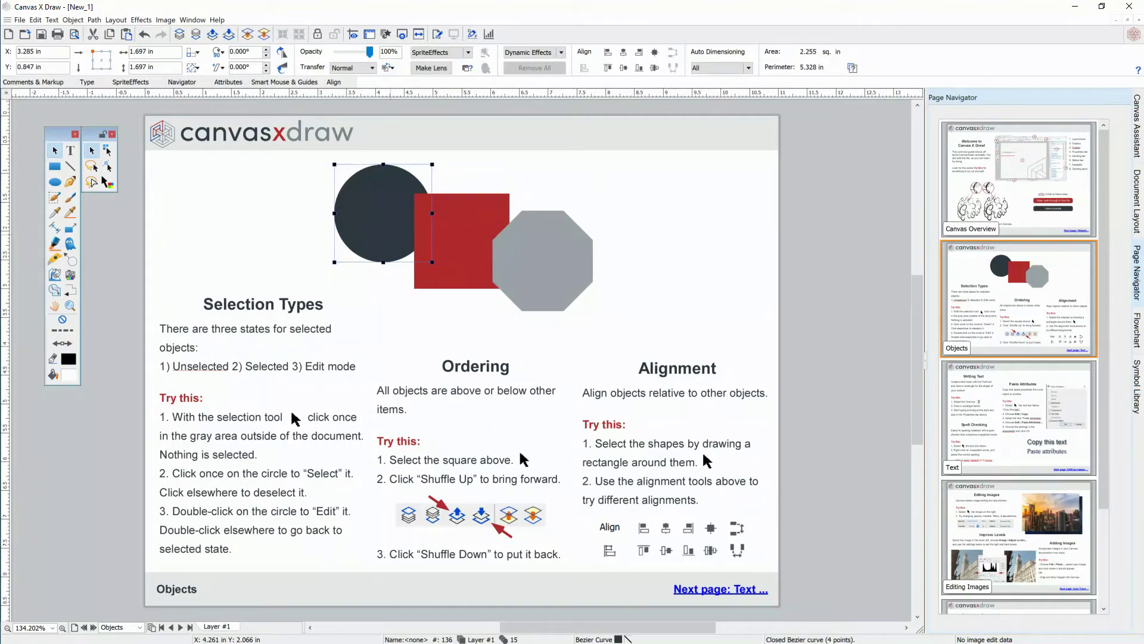
{"action": "left_click", "coordinate": [146, 67]}
{"action": "type", "text": "2"}
{"action": "key", "text": "Return"}
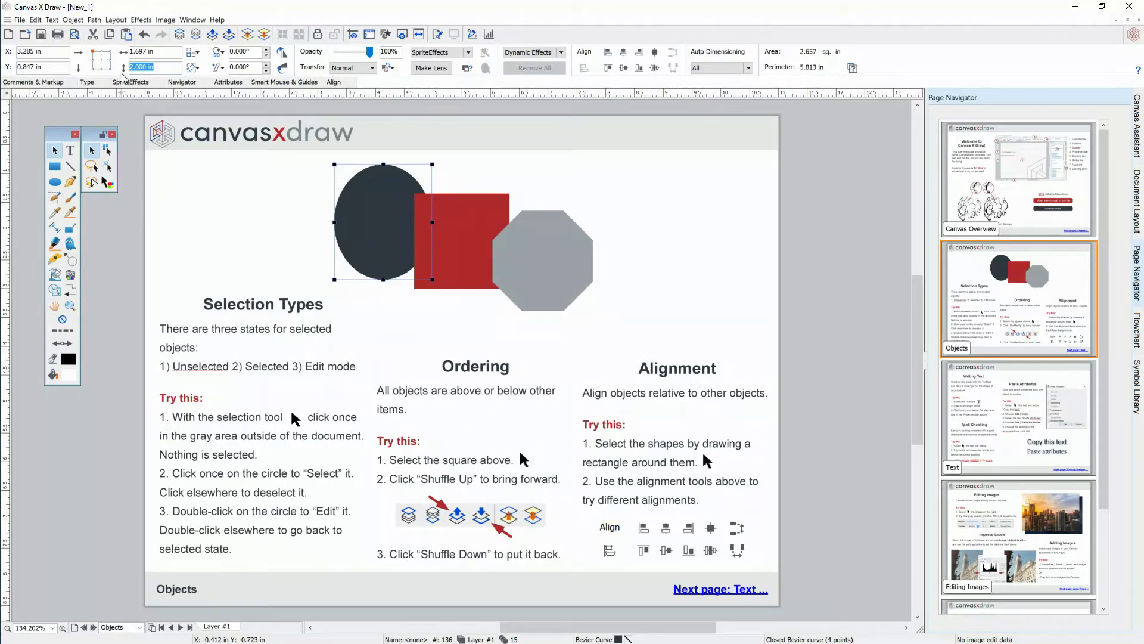
{"action": "left_click", "coordinate": [248, 207]}
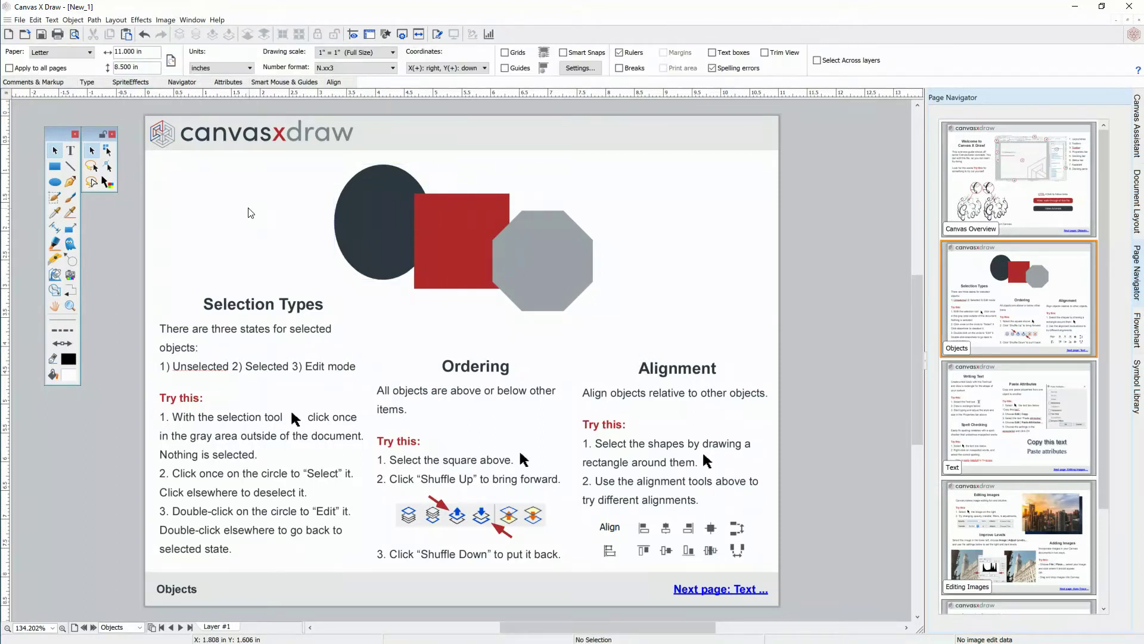
{"action": "double_click", "coordinate": [353, 213]}
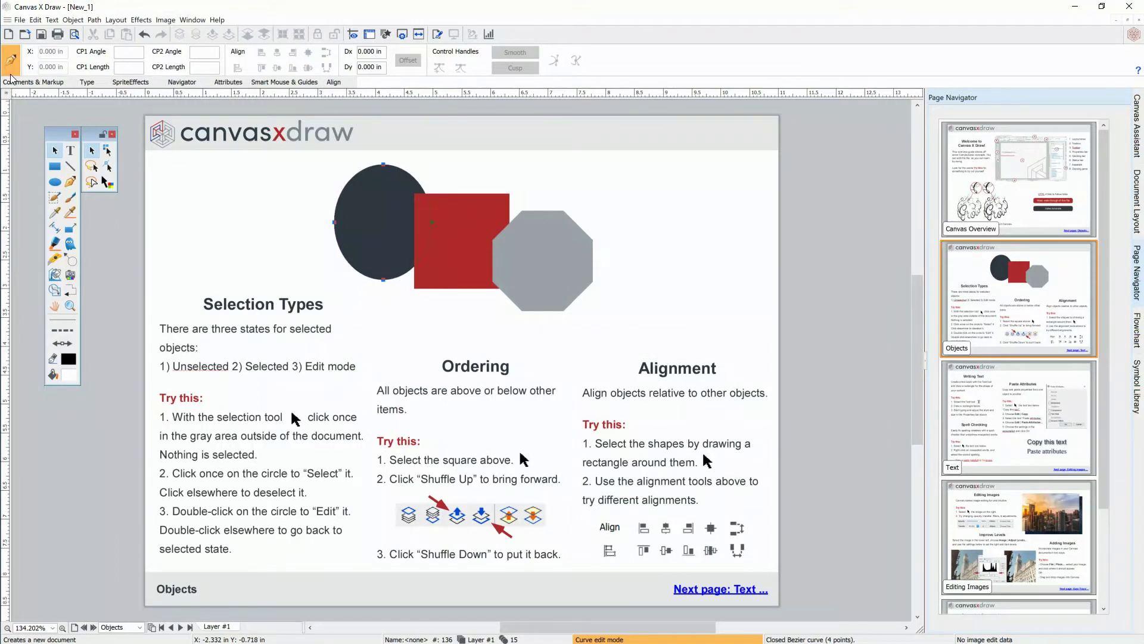
{"action": "left_click", "coordinate": [384, 279]}
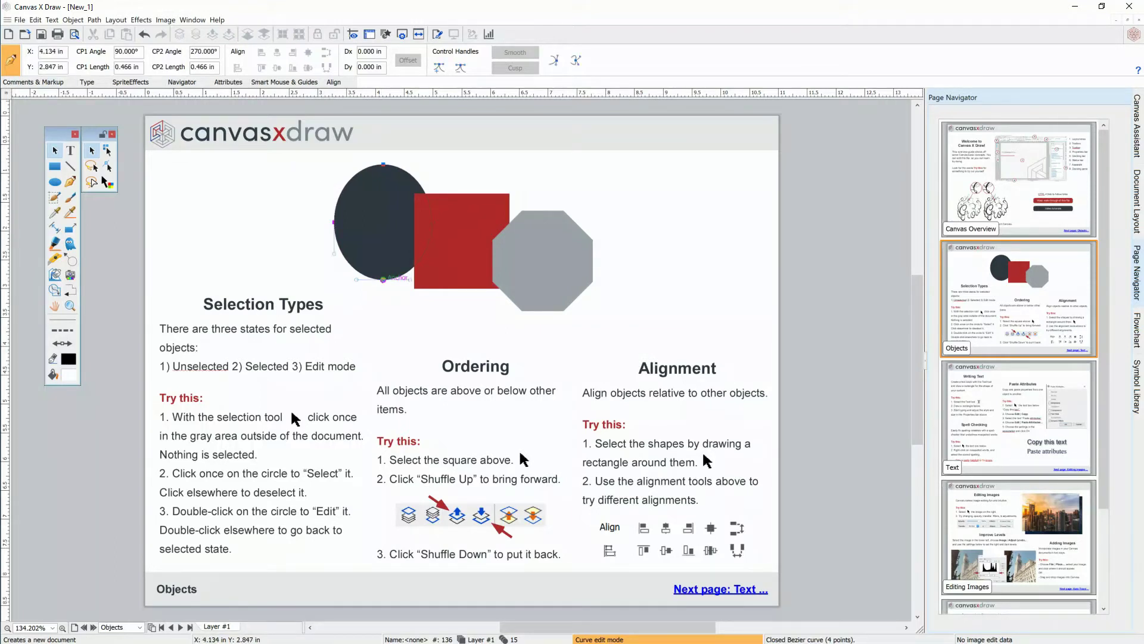
{"action": "left_click_drag", "start_coordinate": [383, 279], "coordinate": [351, 291]}
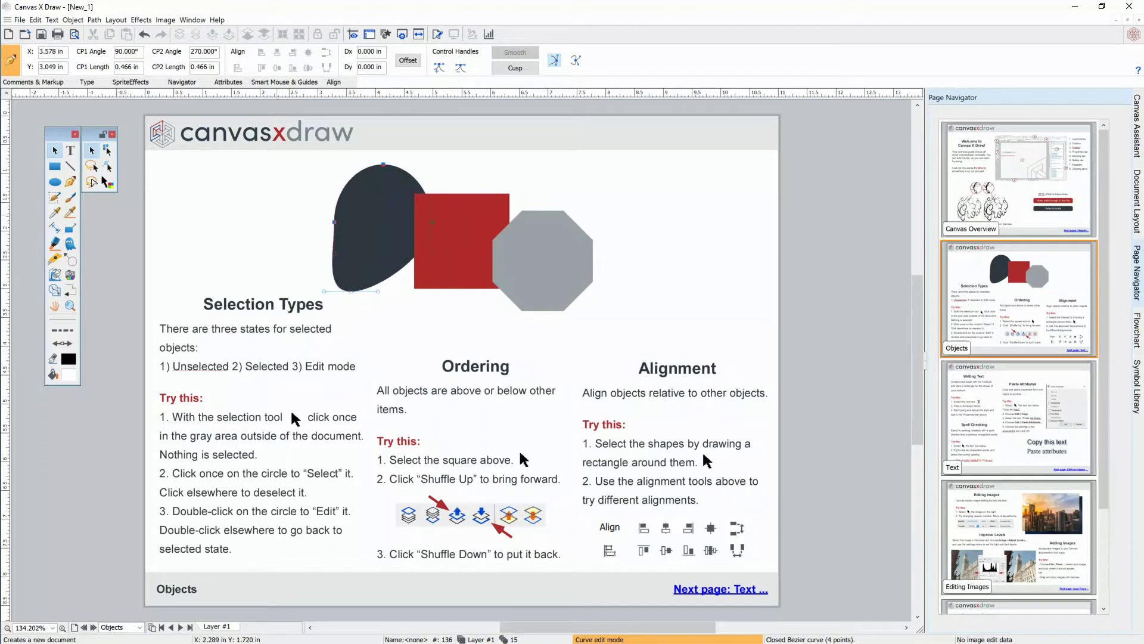
{"action": "double_click", "coordinate": [280, 213]}
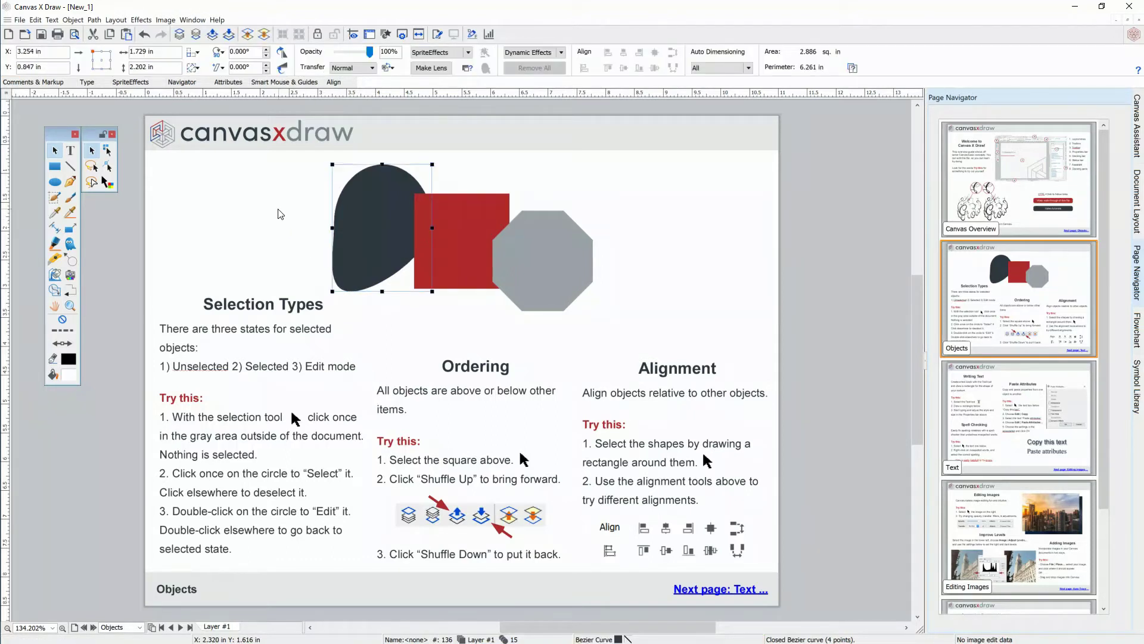
{"action": "left_click", "coordinate": [280, 213]}
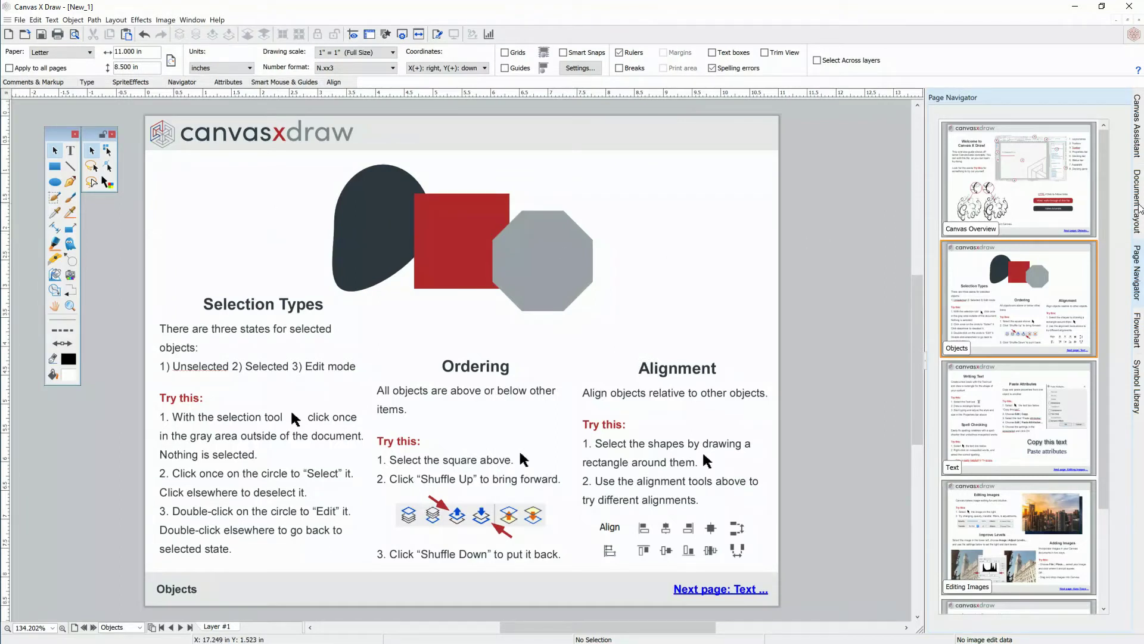
{"action": "left_click", "coordinate": [1138, 206]}
Expand Objects and Layer #1, then shuffle the red square up and down and deselect it.
{"action": "left_click", "coordinate": [943, 151]}
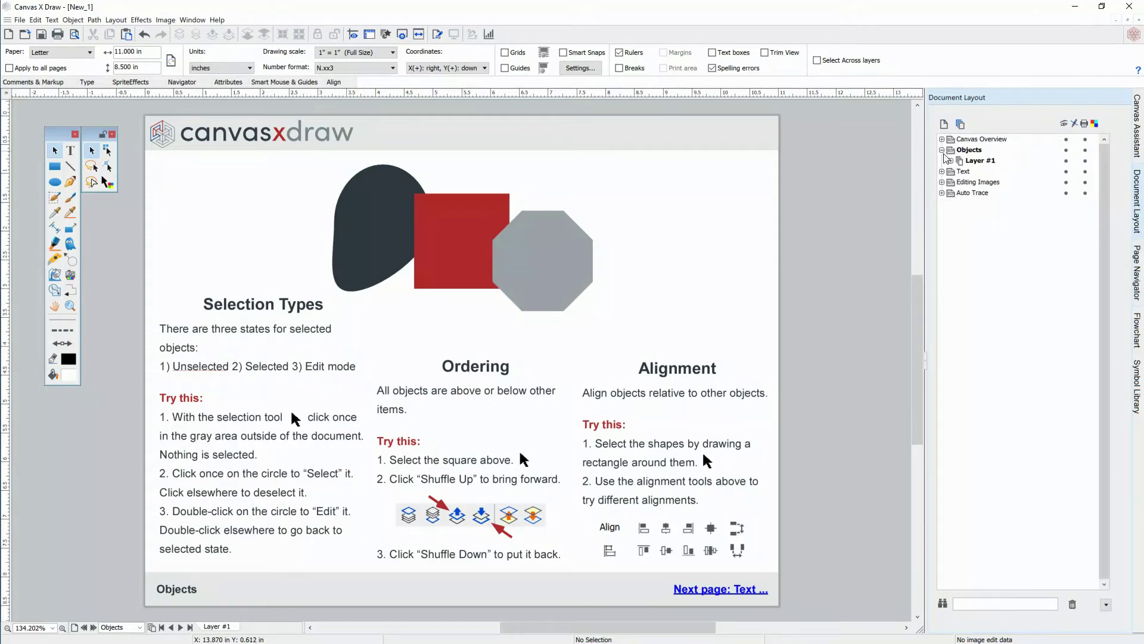
{"action": "left_click", "coordinate": [951, 161]}
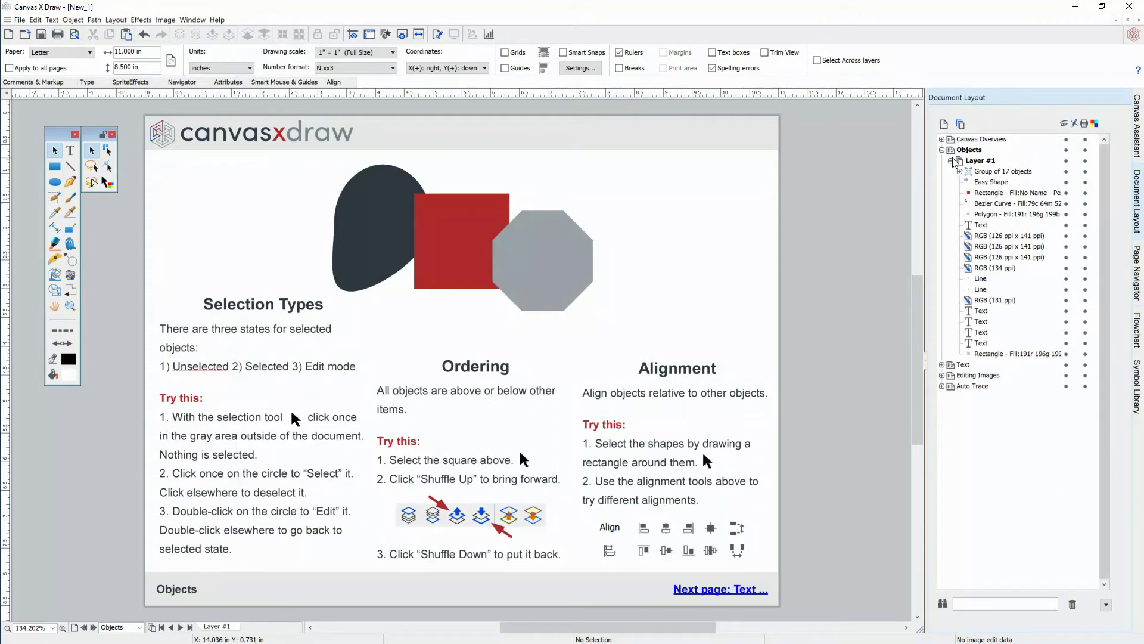
{"action": "left_click", "coordinate": [487, 225]}
{"action": "left_click", "coordinate": [213, 36]}
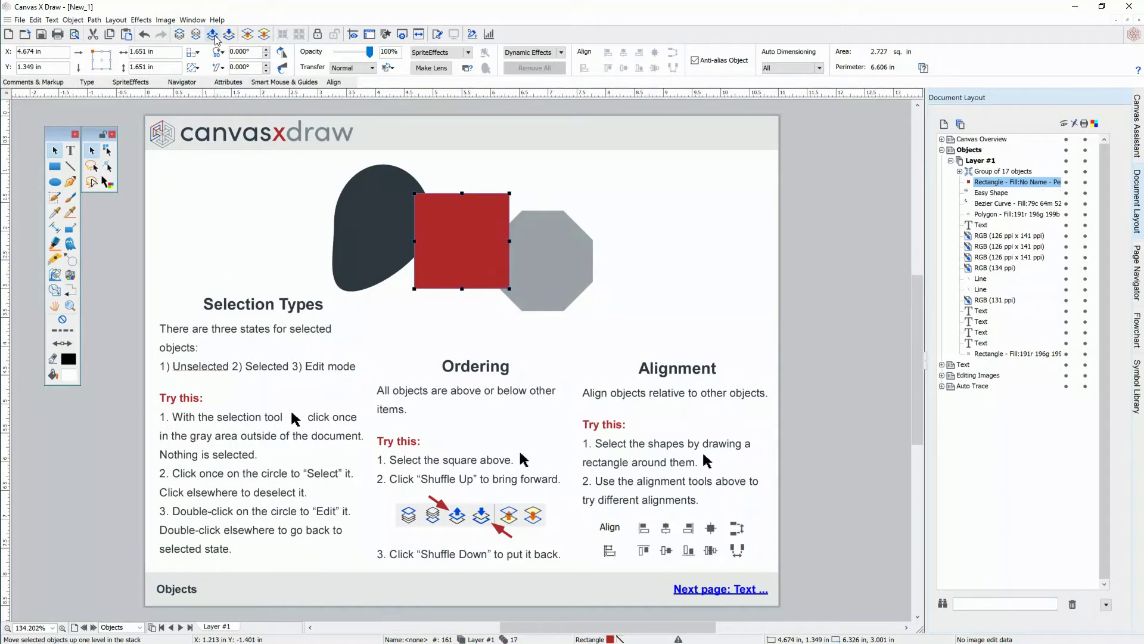
{"action": "left_click", "coordinate": [231, 36]}
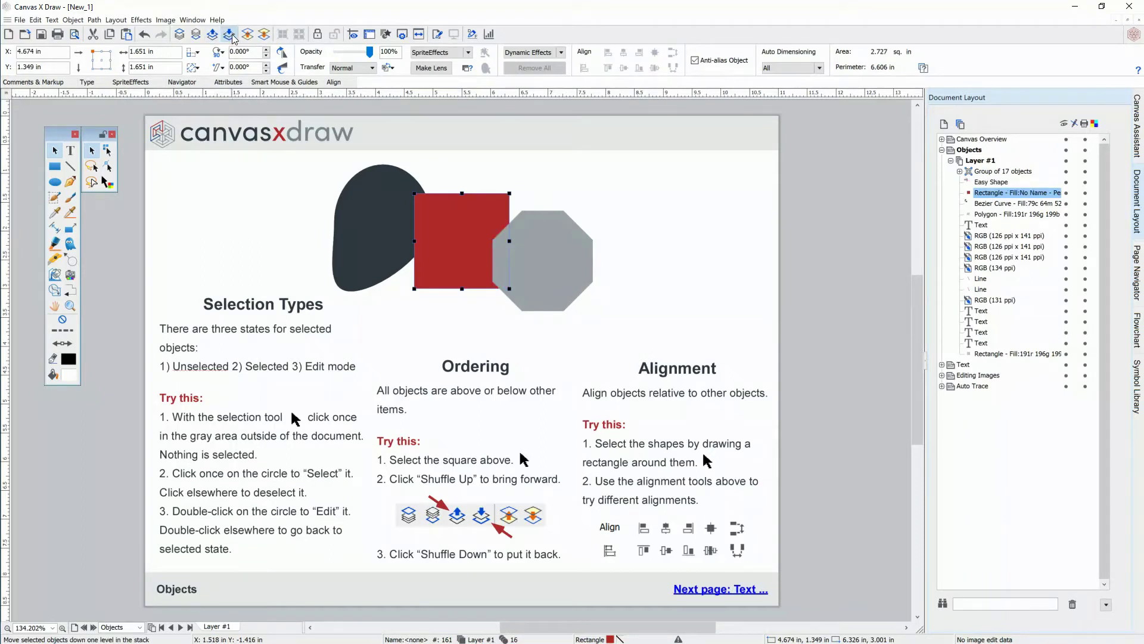
{"action": "left_click", "coordinate": [232, 37]}
{"action": "left_click", "coordinate": [212, 37]}
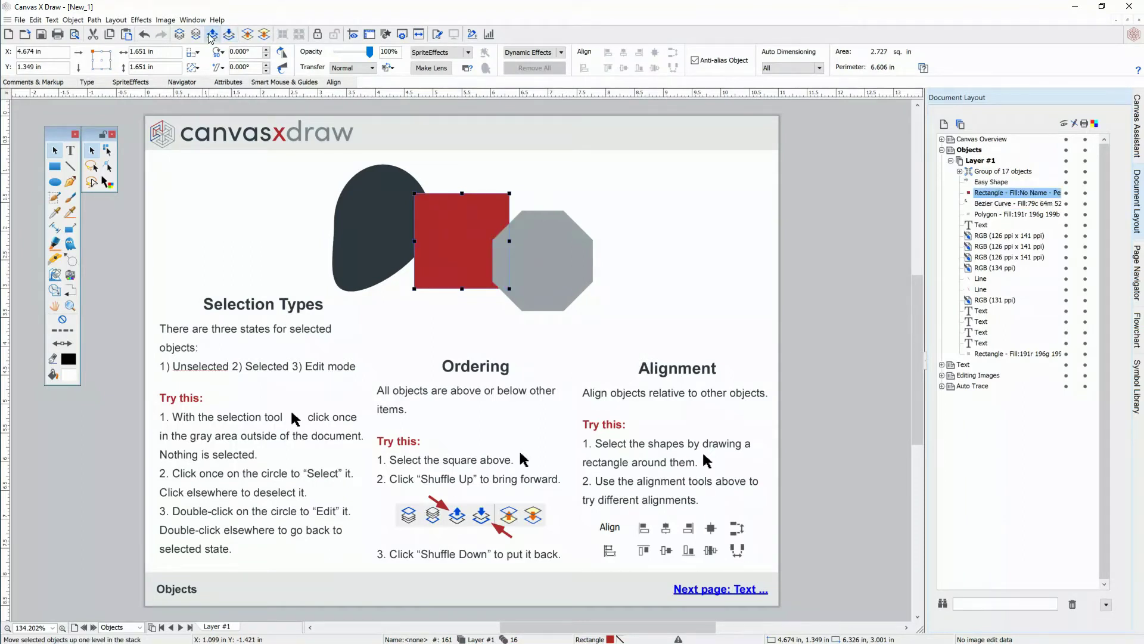
{"action": "left_click", "coordinate": [289, 202]}
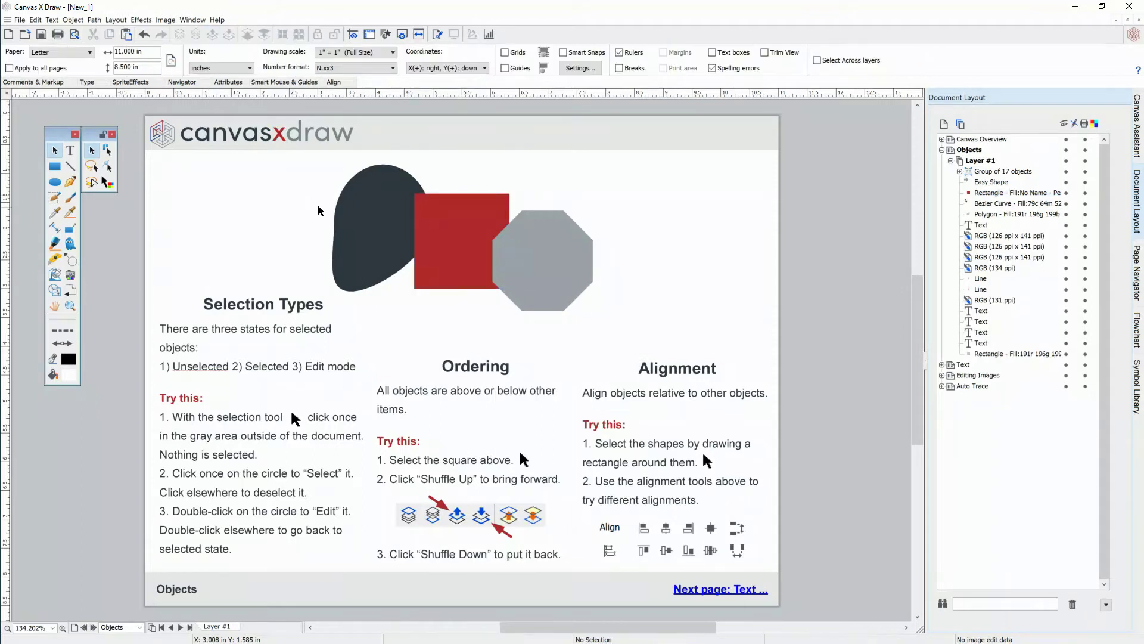
Shift-select the dark blob, red square and grey octagon.
{"action": "left_click", "coordinate": [367, 210]}
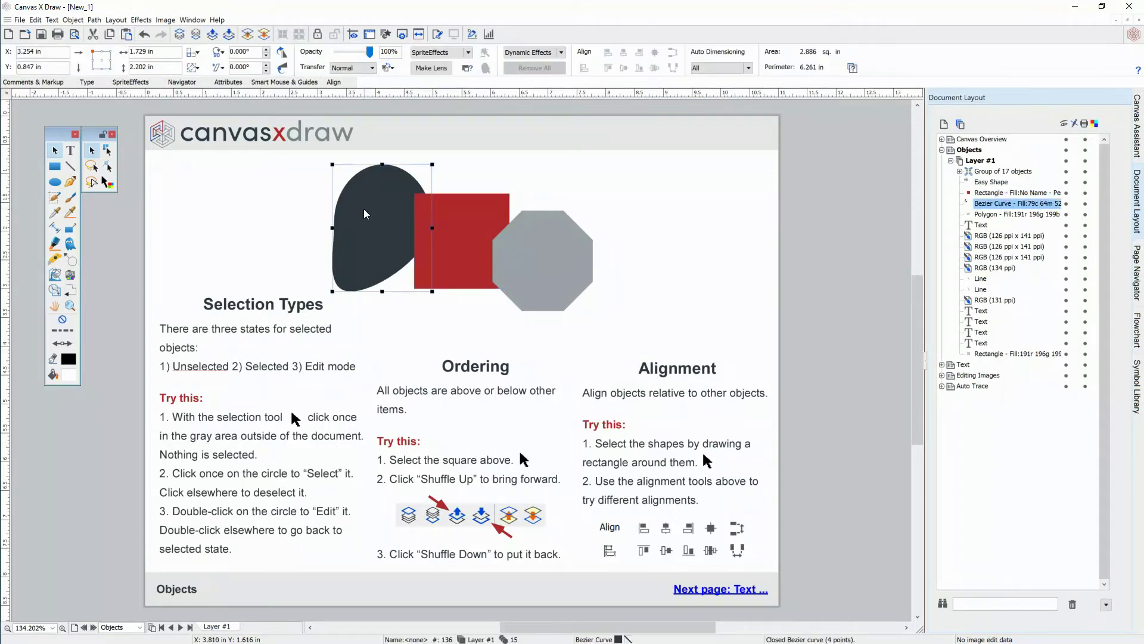
{"action": "left_click", "coordinate": [471, 242], "text": "shift"}
{"action": "left_click", "coordinate": [570, 256], "text": "shift"}
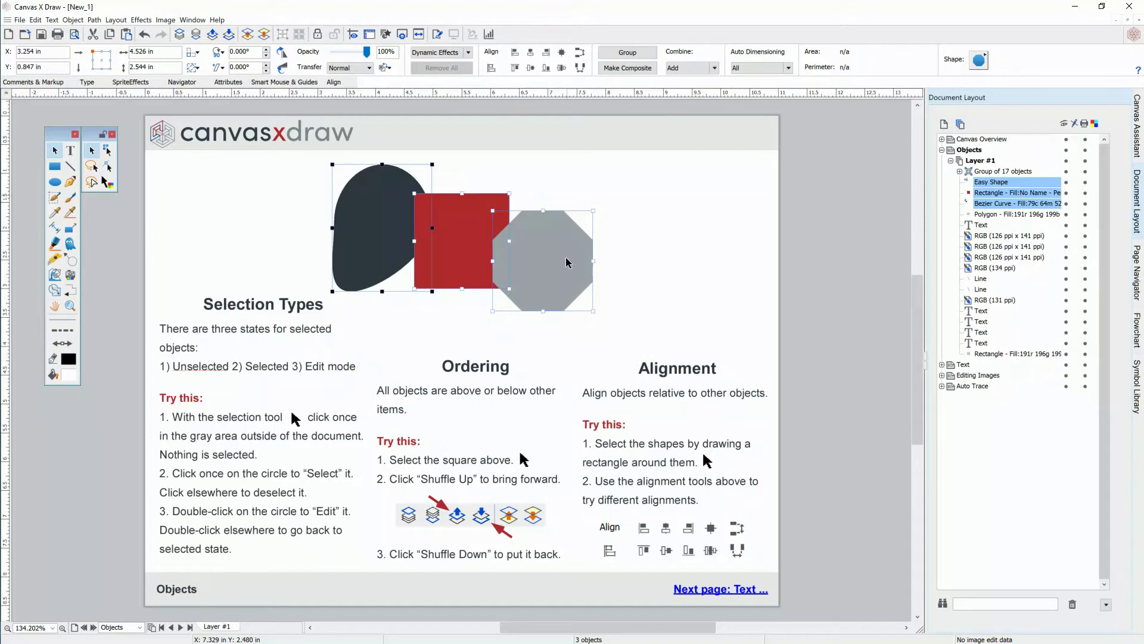
Try vertical and horizontal centre alignment, undoing each with Ctrl+Z to keep the shapes spread.
{"action": "left_click", "coordinate": [530, 68]}
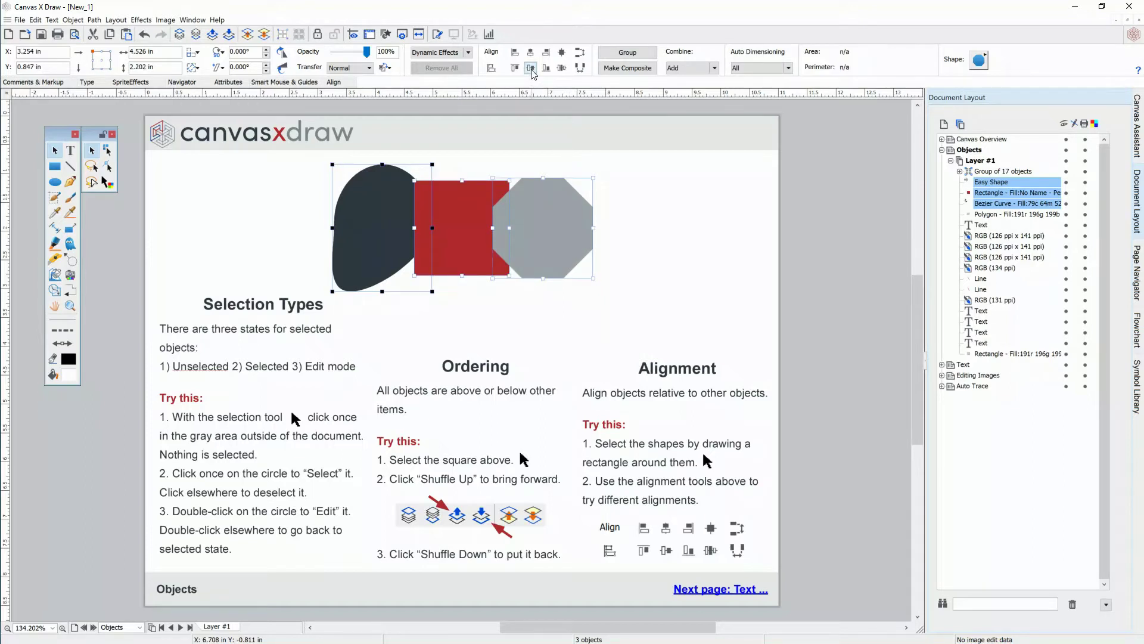
{"action": "key", "text": "ctrl+z"}
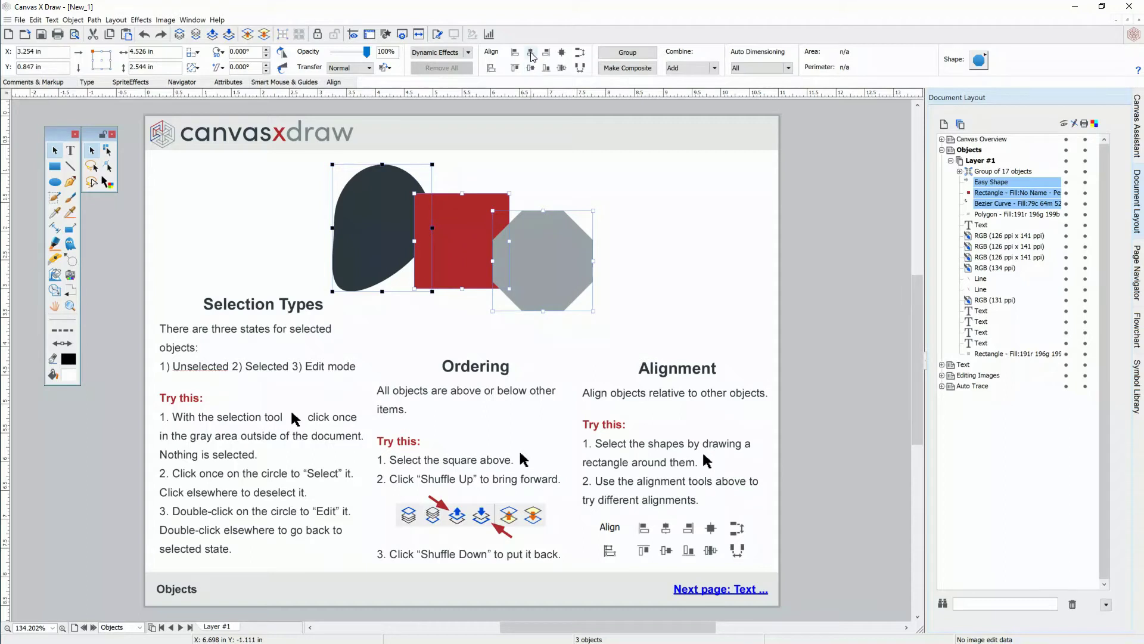
{"action": "left_click", "coordinate": [530, 53]}
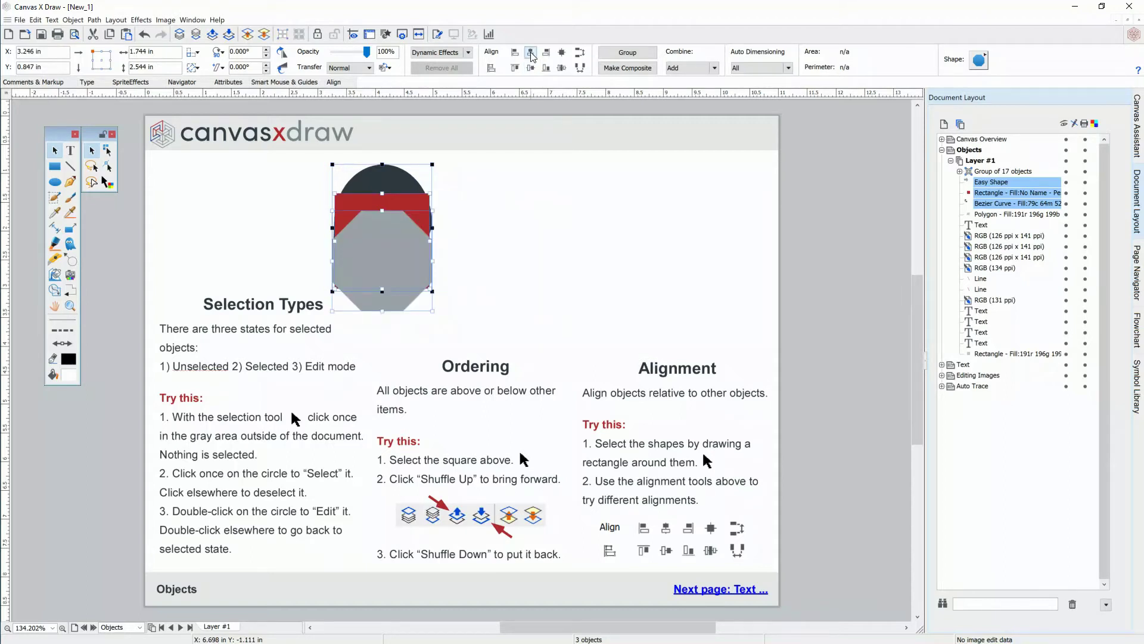
{"action": "key", "text": "ctrl+z"}
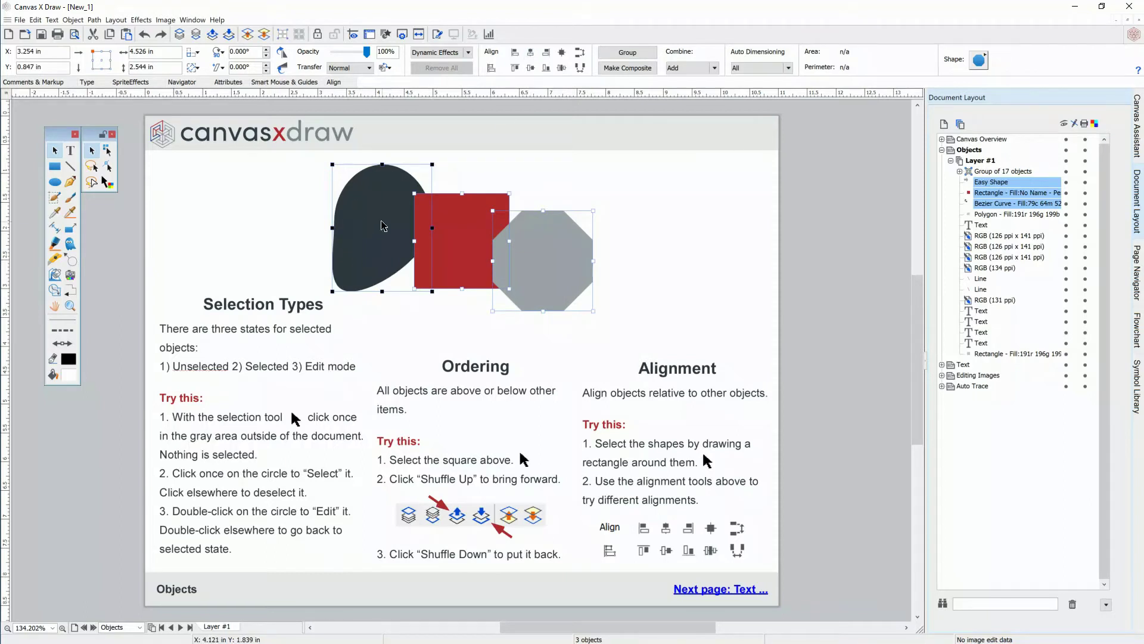
{"action": "left_click", "coordinate": [531, 54]}
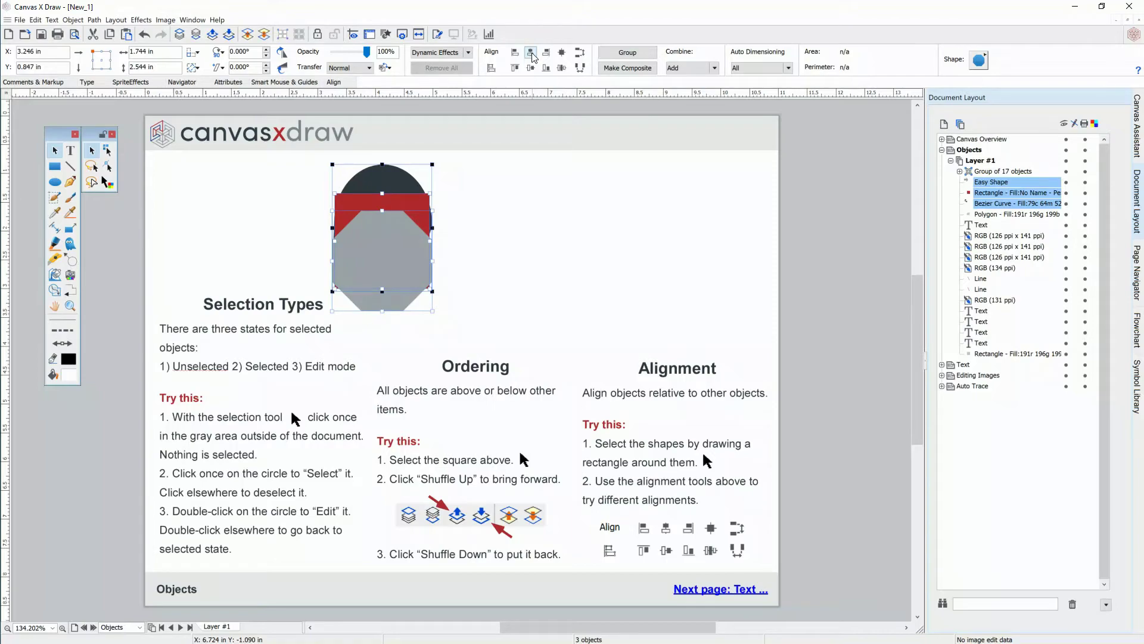
{"action": "key", "text": "ctrl+z"}
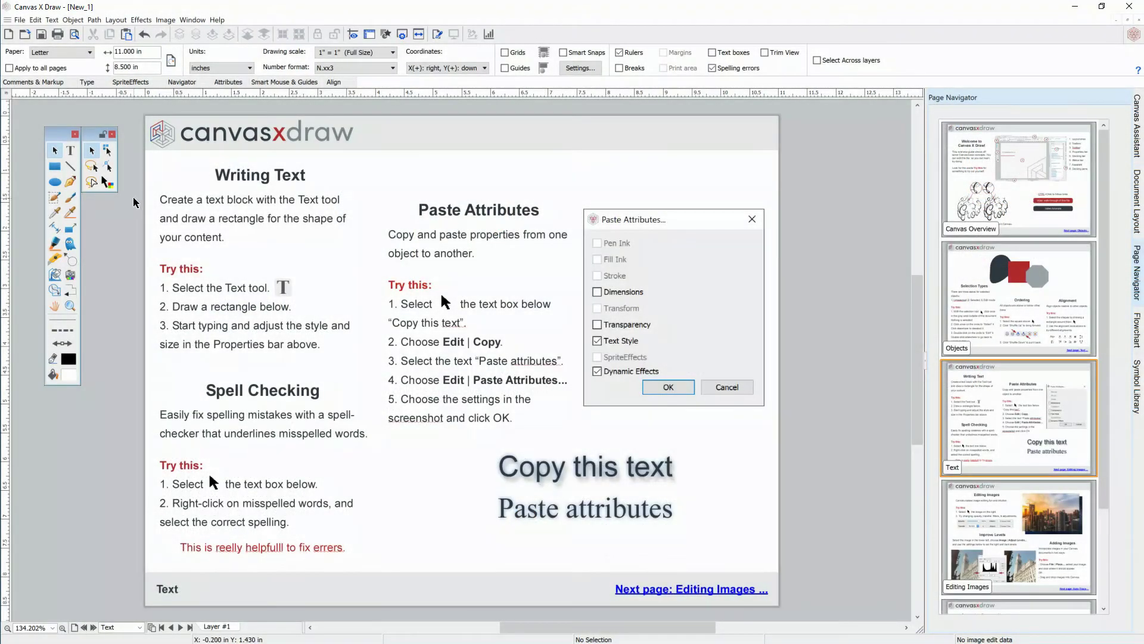
Add a "Hello!" text box above Paste Attributes and enlarge its font to 17 pt.
{"action": "left_click", "coordinate": [70, 150]}
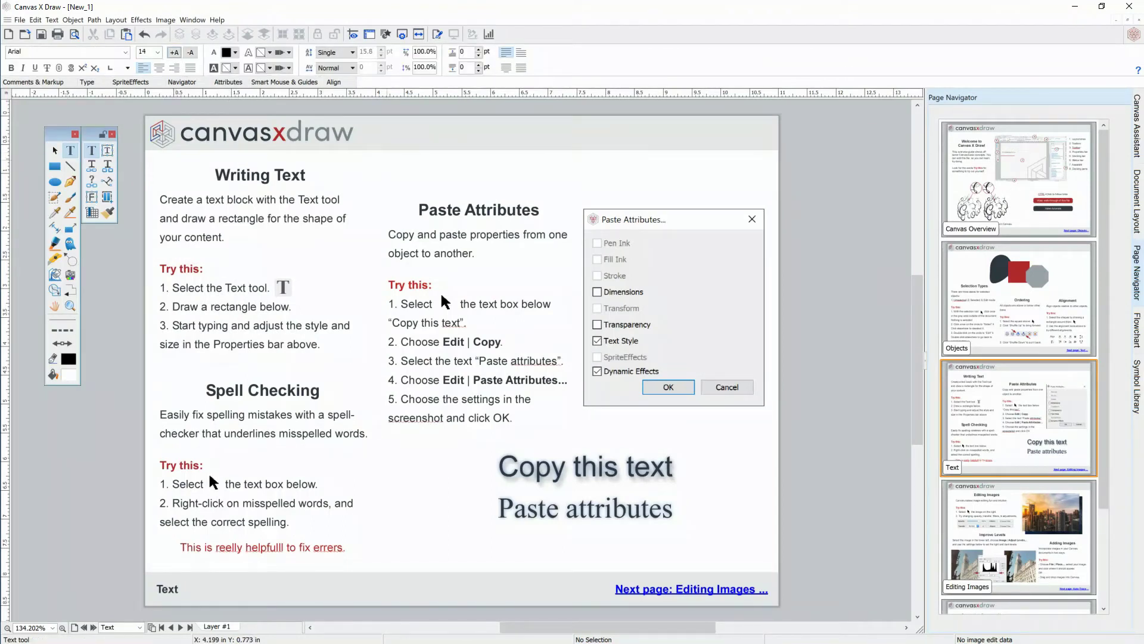
{"action": "left_click_drag", "start_coordinate": [387, 160], "coordinate": [541, 190]}
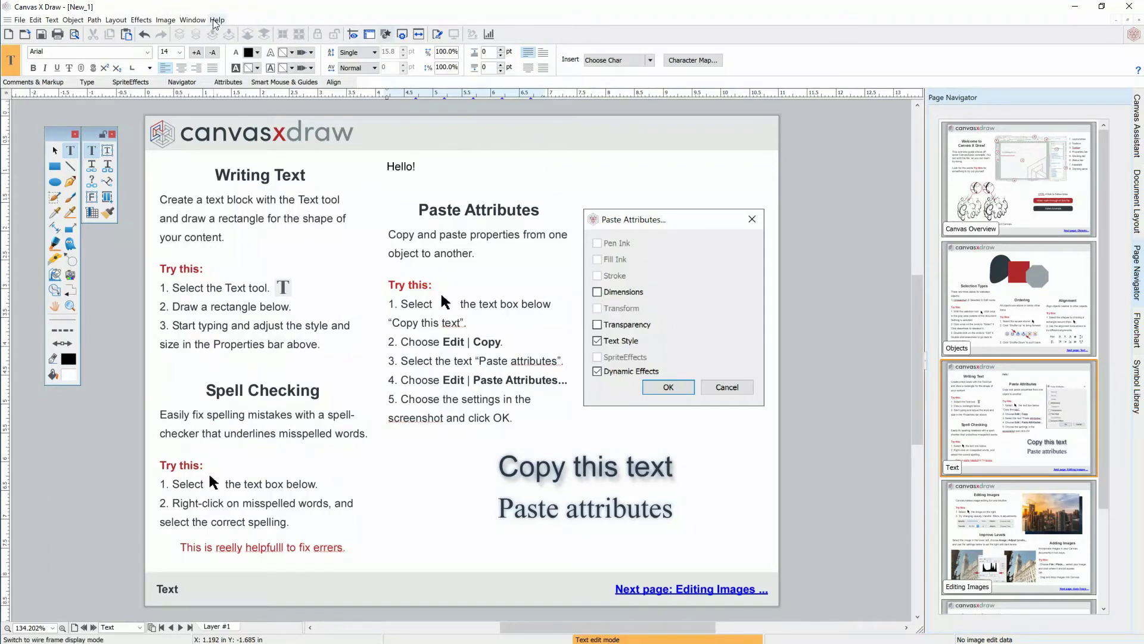
{"action": "key", "text": "Escape"}
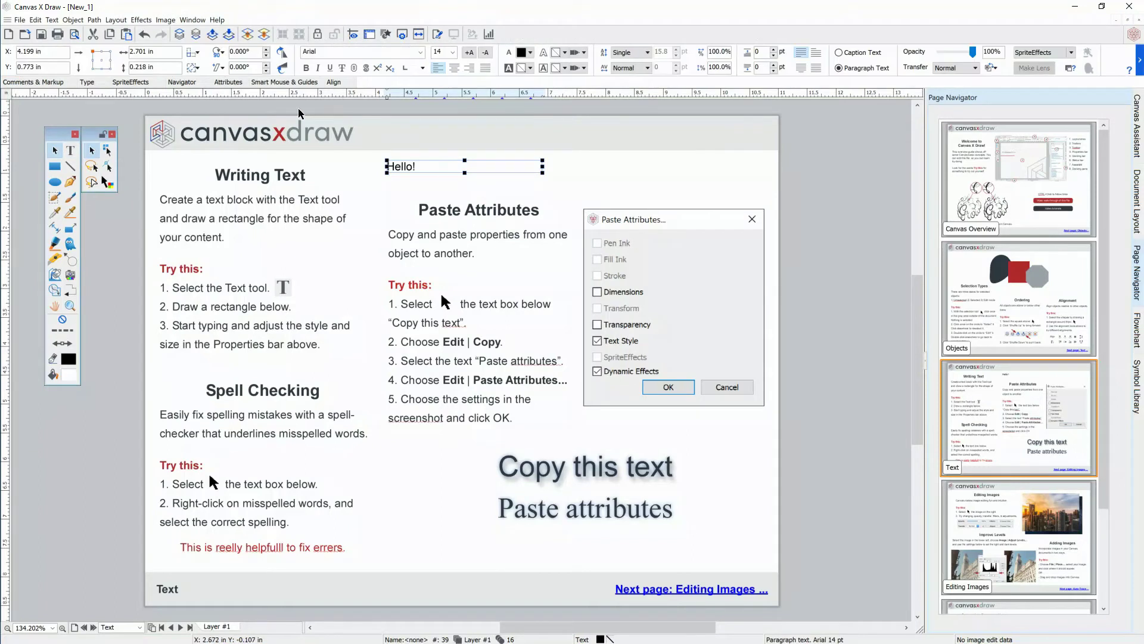
{"action": "left_click", "coordinate": [469, 53]}
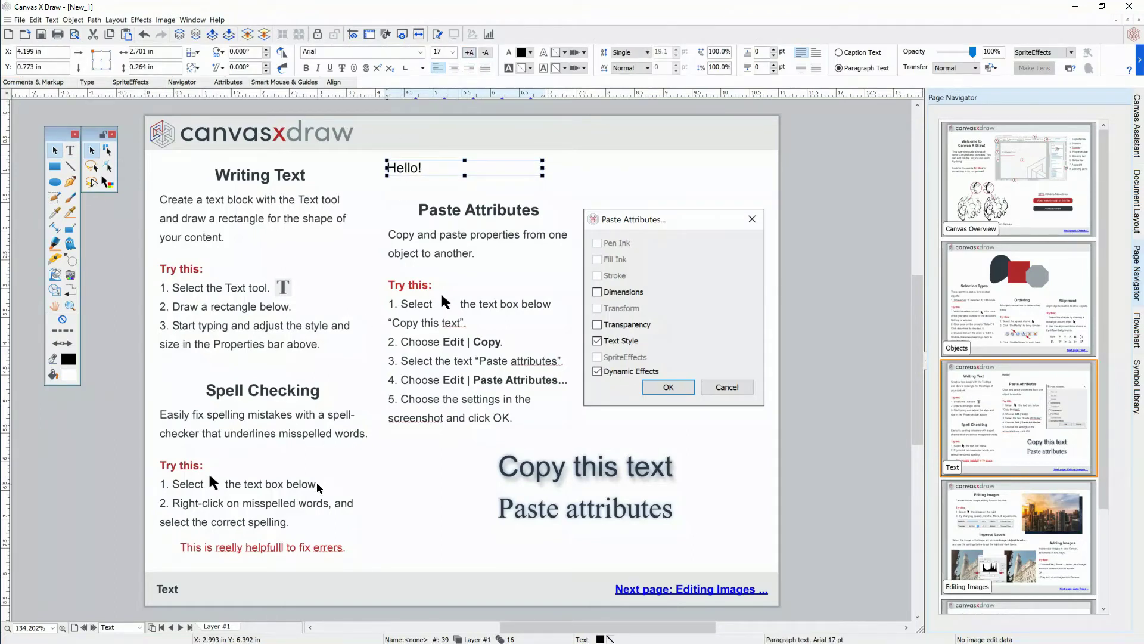
Correct "reelly", "helpfulll" and "errers" to "really", "helpful" and "errors." via spelling suggestions.
{"action": "right_click", "coordinate": [233, 549]}
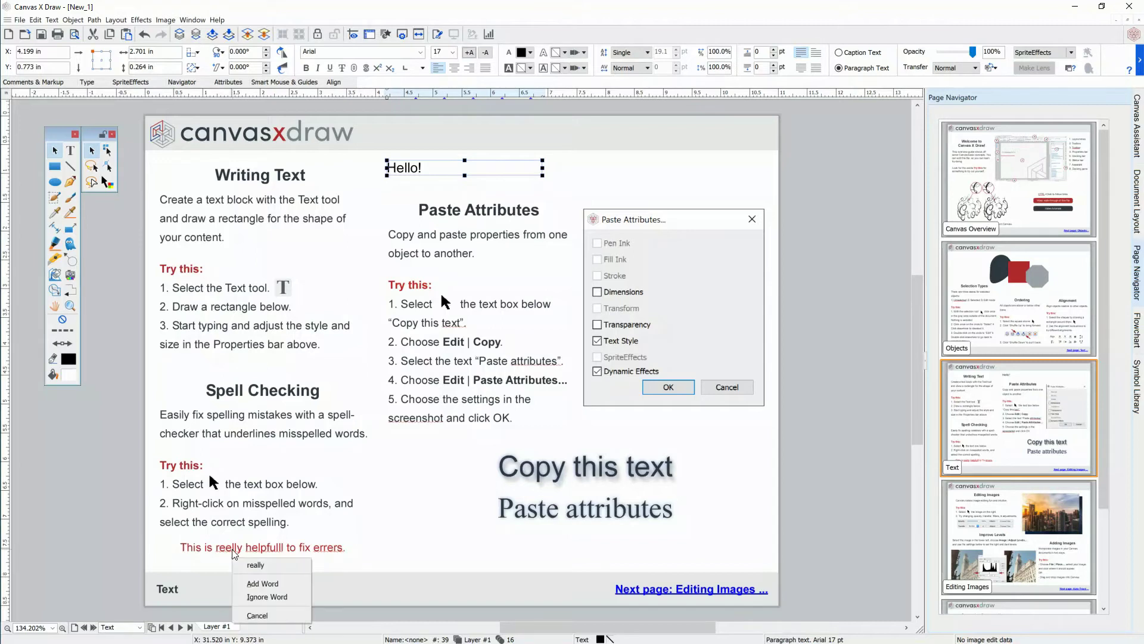
{"action": "left_click", "coordinate": [250, 565]}
{"action": "right_click", "coordinate": [252, 550]}
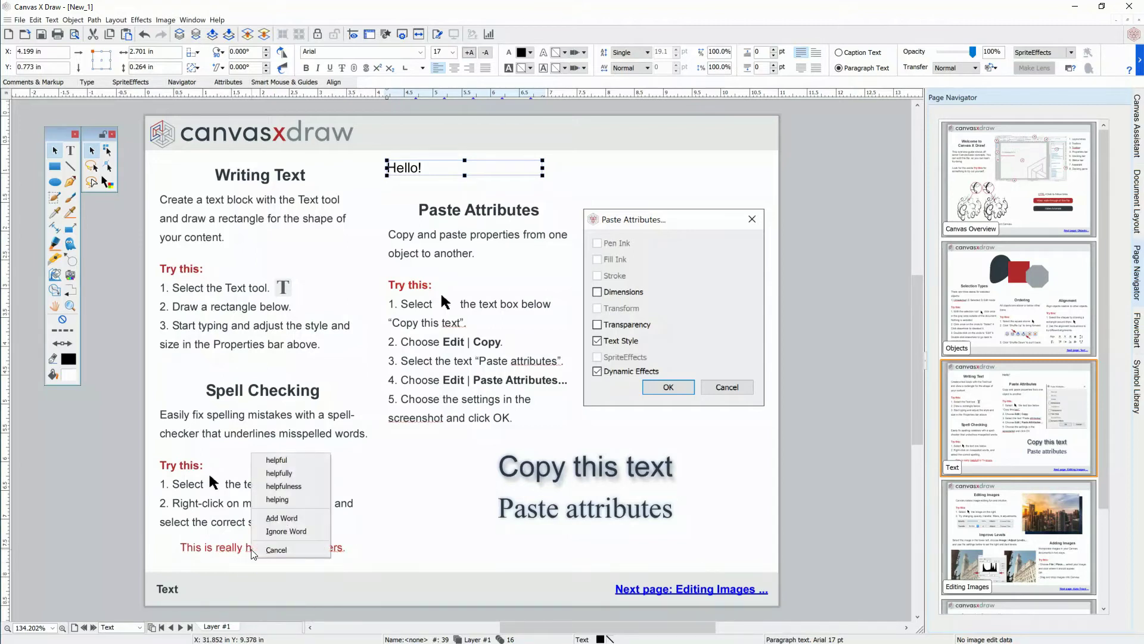
{"action": "left_click", "coordinate": [277, 460]}
{"action": "right_click", "coordinate": [327, 555]}
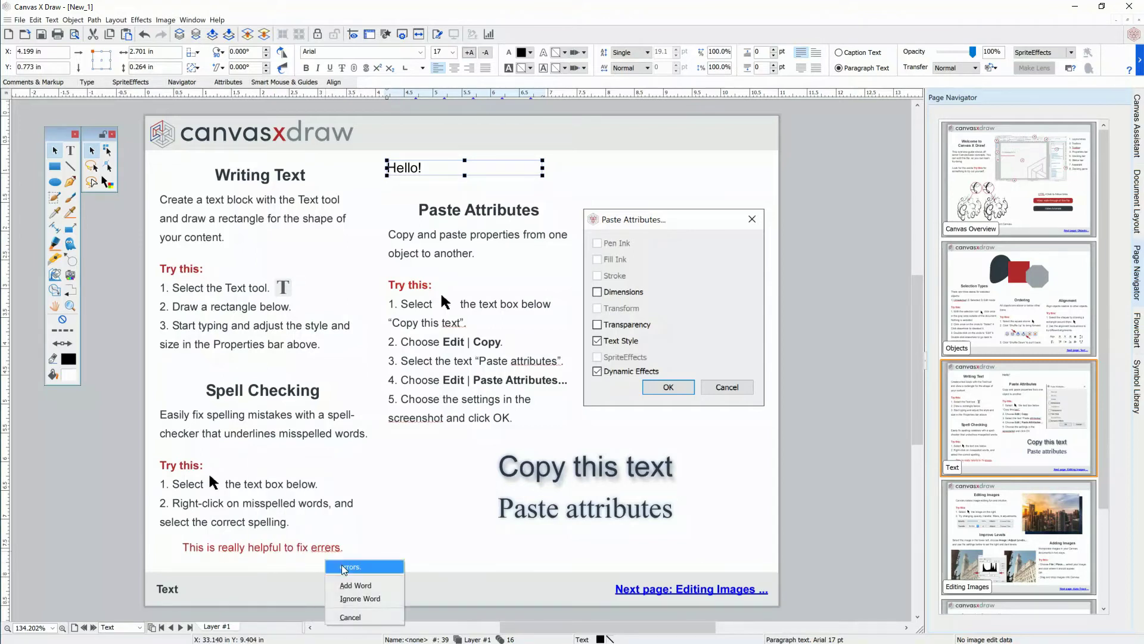
{"action": "left_click", "coordinate": [352, 567]}
{"action": "left_click", "coordinate": [394, 554]}
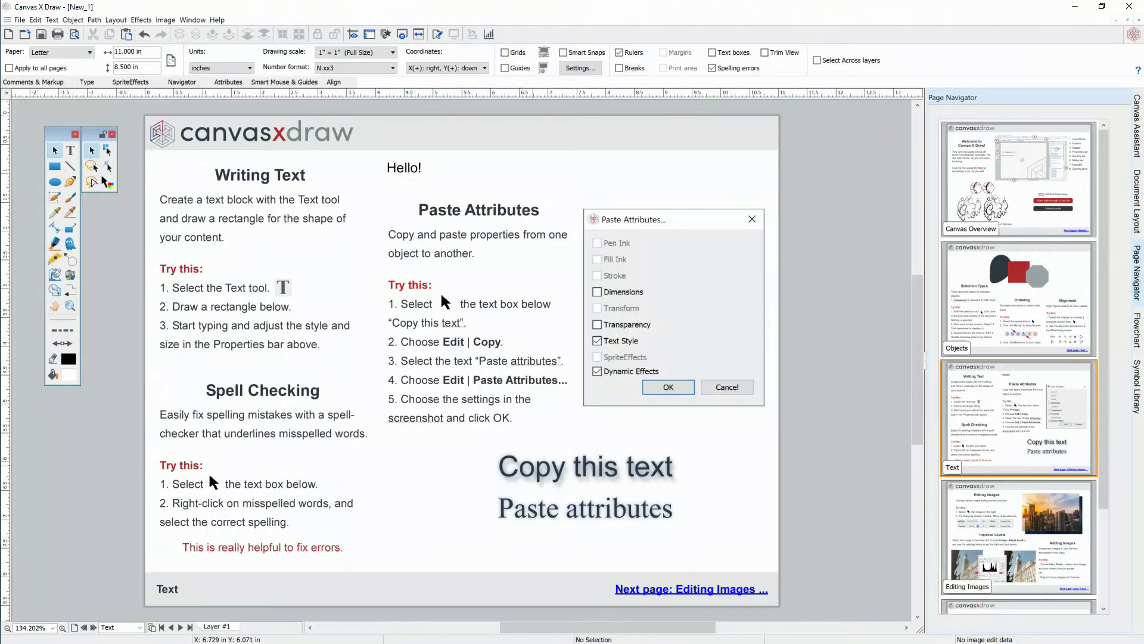
{"action": "left_click", "coordinate": [532, 473]}
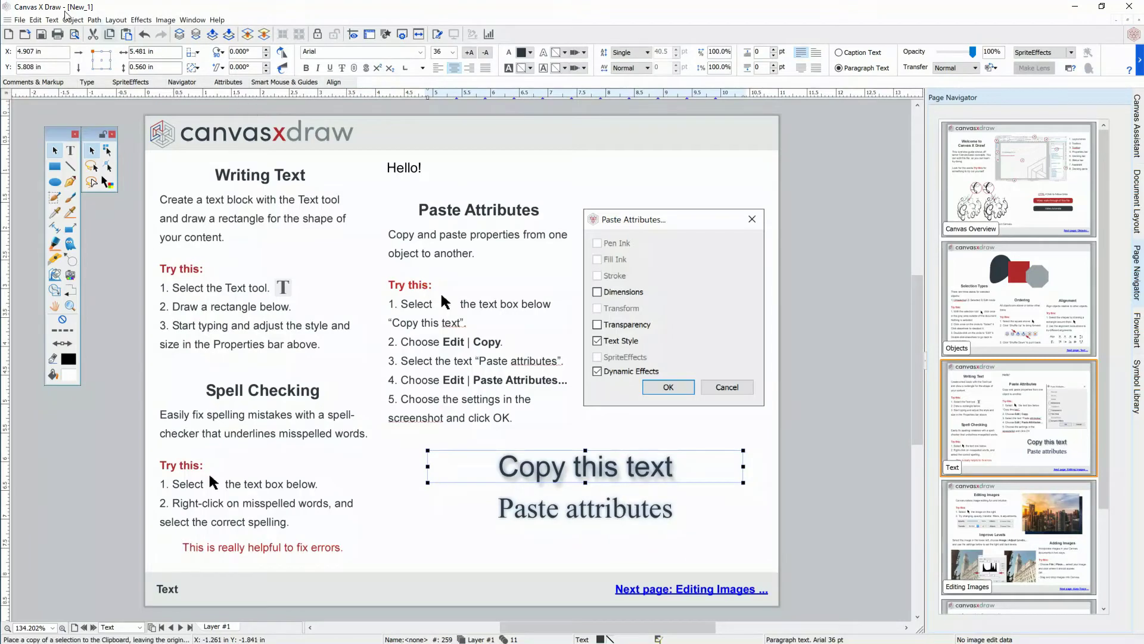
Copy "Copy this text" and paste its Arial 36 text style onto "Paste attributes".
{"action": "left_click", "coordinate": [36, 19]}
{"action": "left_click", "coordinate": [53, 90]}
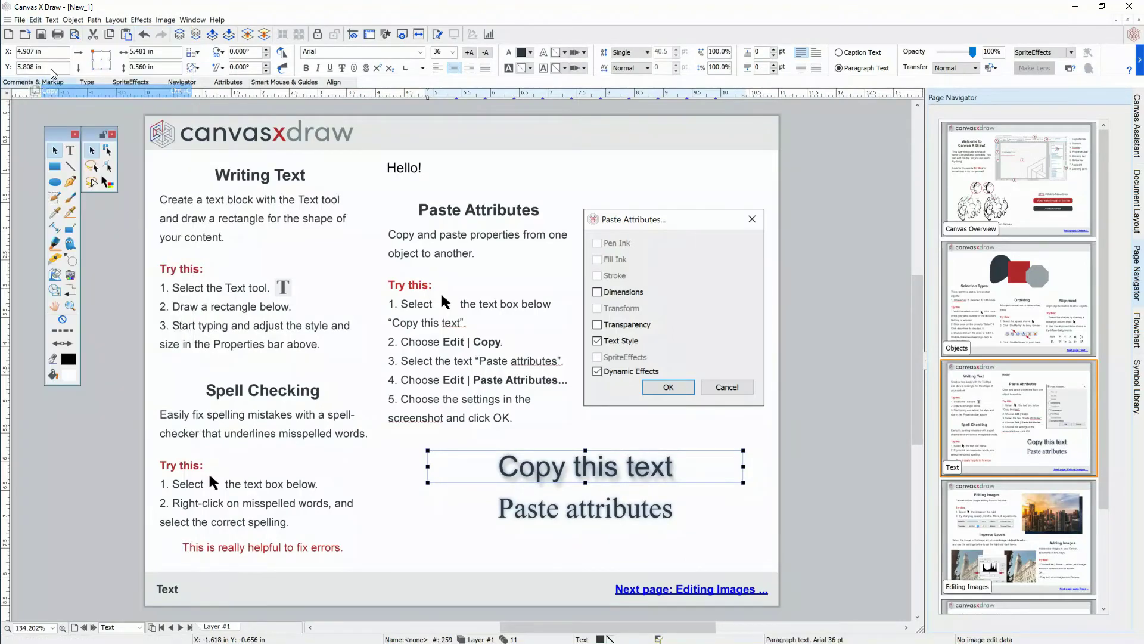
{"action": "key", "text": "Tab"}
{"action": "left_click", "coordinate": [34, 20]}
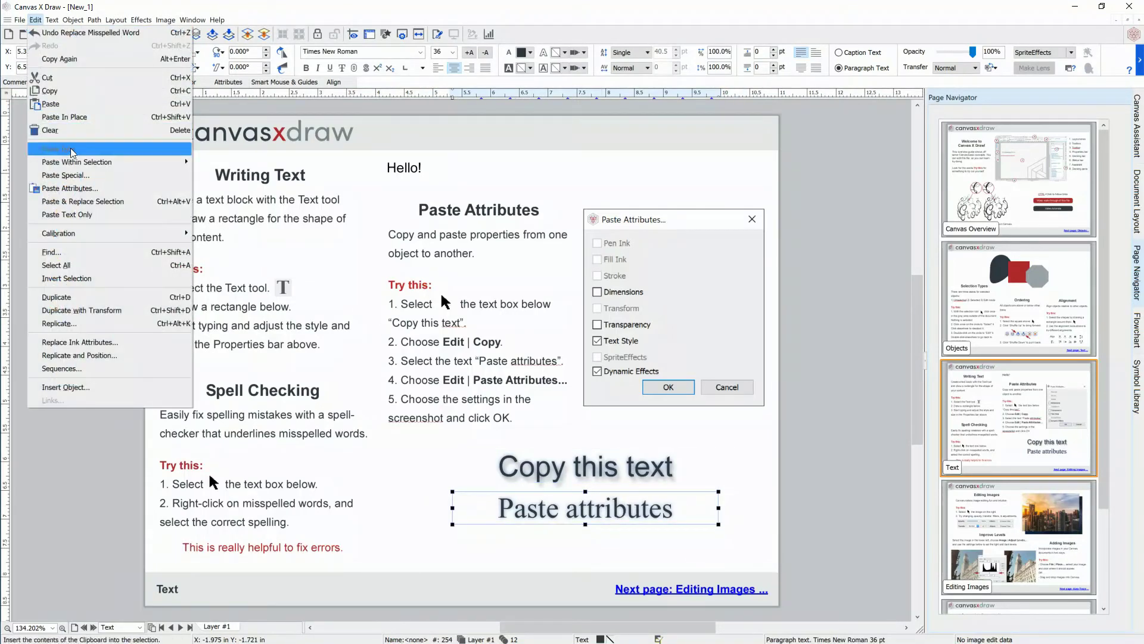
{"action": "left_click", "coordinate": [60, 189]}
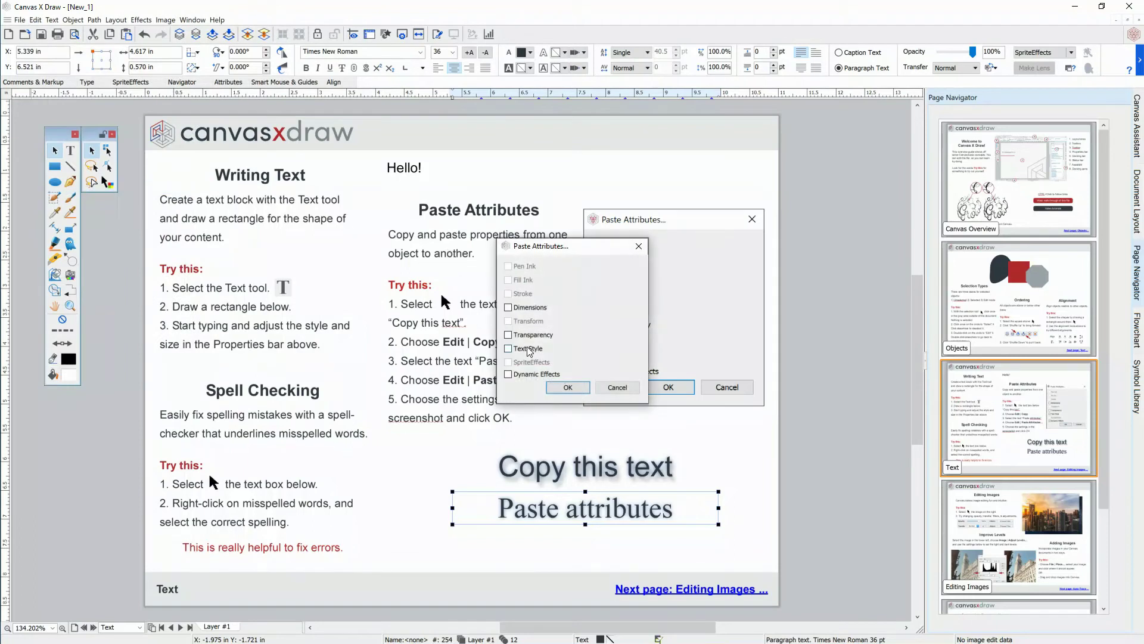
{"action": "left_click", "coordinate": [568, 388]}
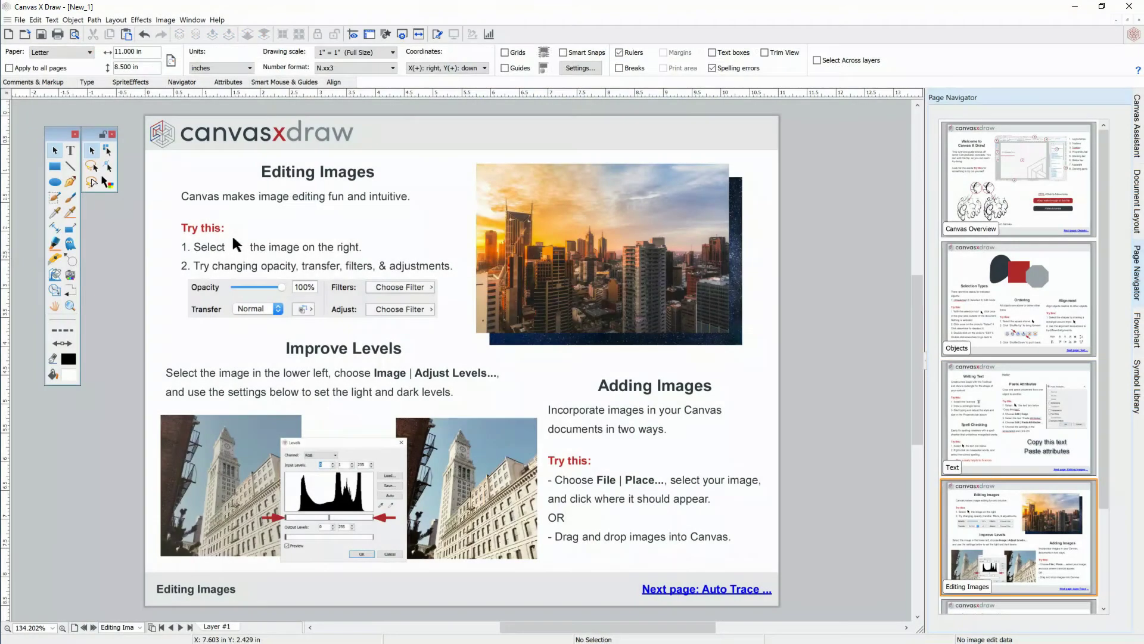
Set the skyline photo to 69% opacity and apply Brightness/Contrast with contrast 26.
{"action": "left_click", "coordinate": [578, 260]}
{"action": "left_click_drag", "start_coordinate": [370, 52], "coordinate": [359, 53]}
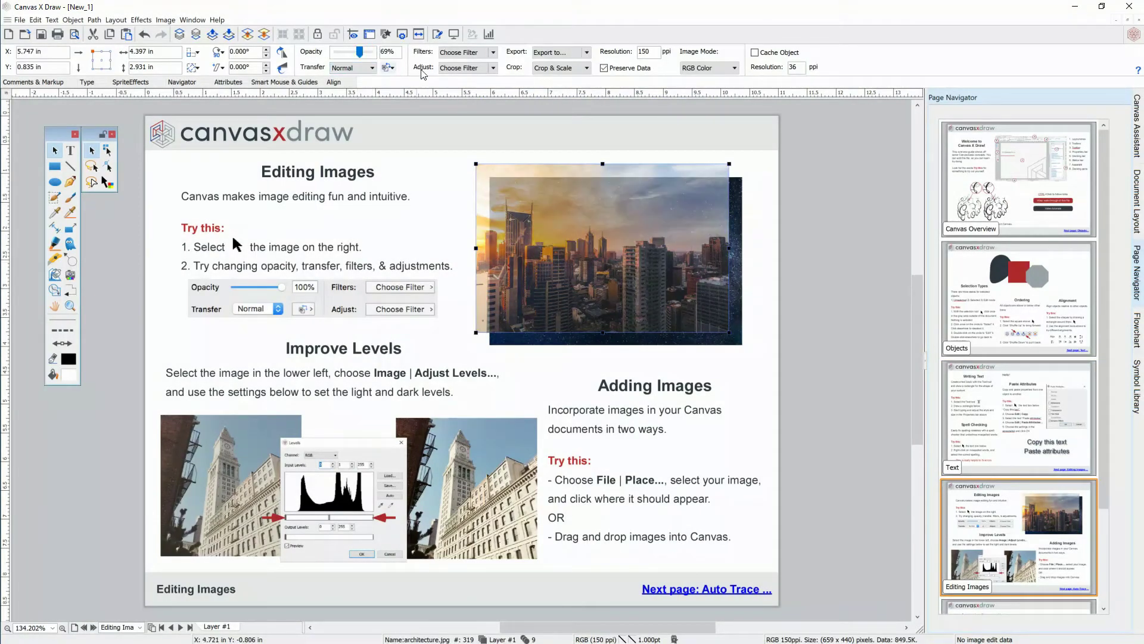
{"action": "left_click", "coordinate": [492, 68]}
{"action": "left_click", "coordinate": [471, 128]}
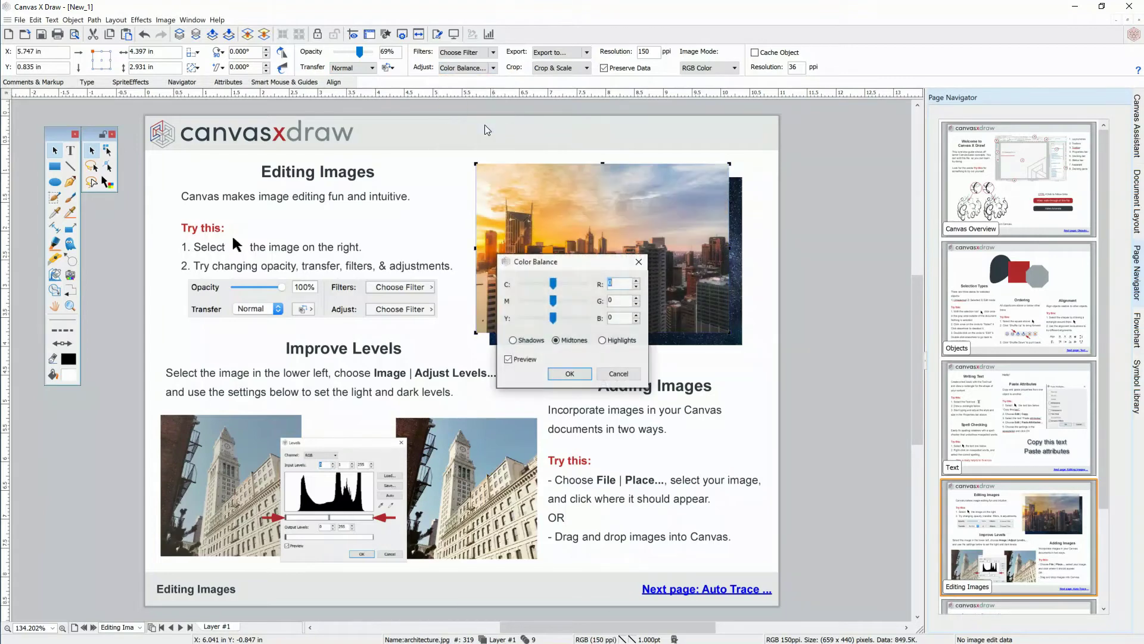
{"action": "left_click", "coordinate": [493, 68]}
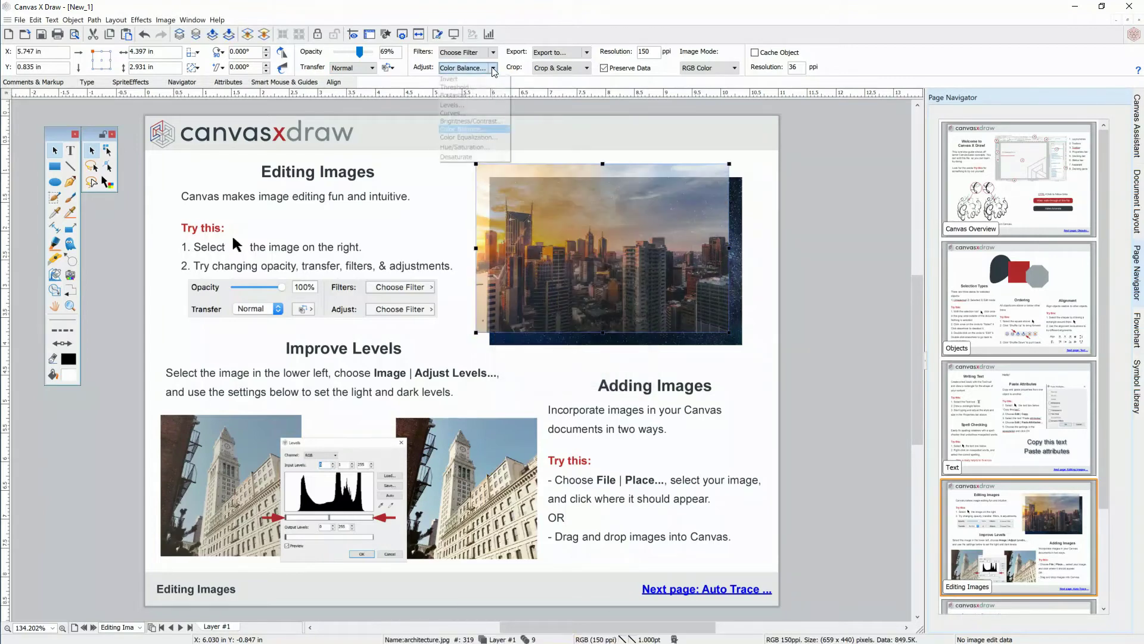
{"action": "left_click", "coordinate": [486, 118]}
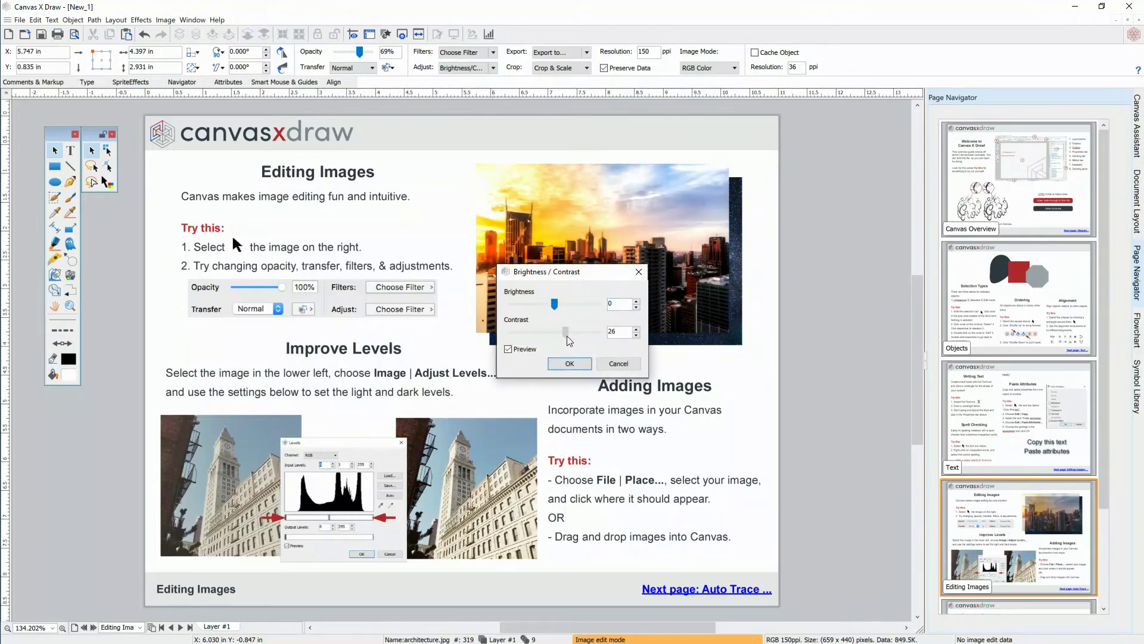
{"action": "left_click", "coordinate": [570, 364]}
{"action": "left_click", "coordinate": [200, 456]}
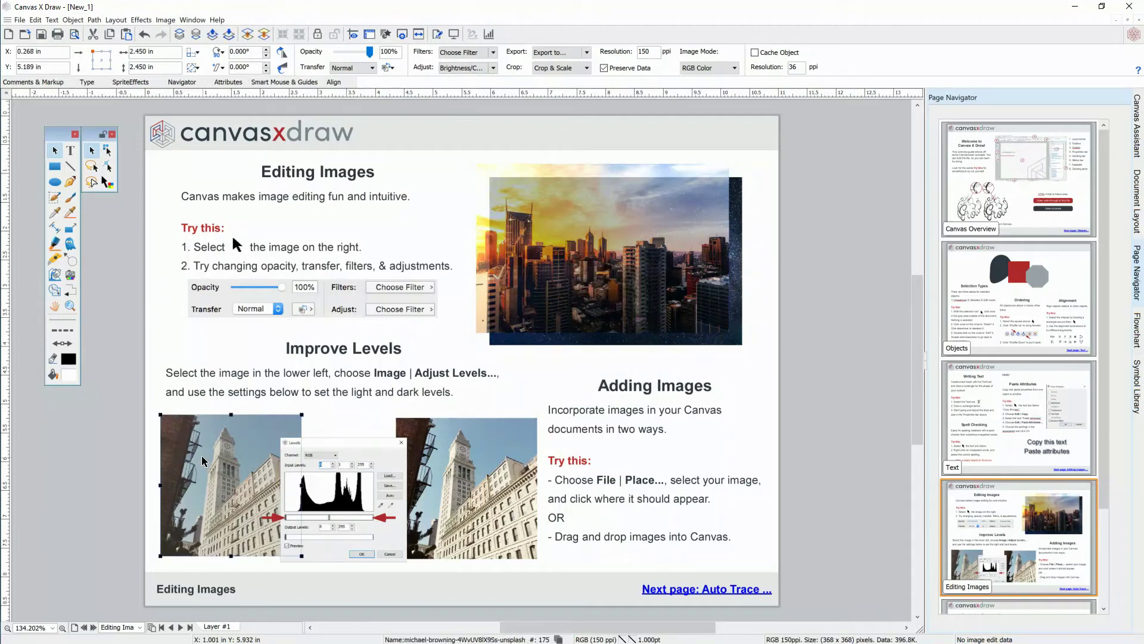
Apply Levels to the clock tower photo with input black point 16 and white point 224.
{"action": "left_click", "coordinate": [166, 20]}
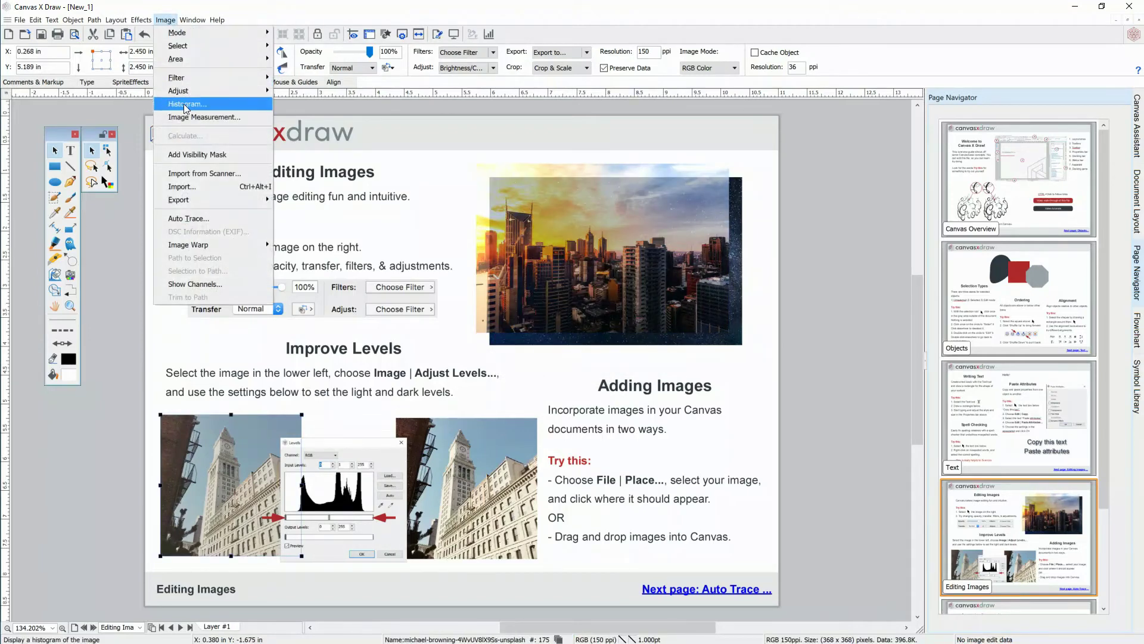
{"action": "mouse_move", "coordinate": [198, 90]}
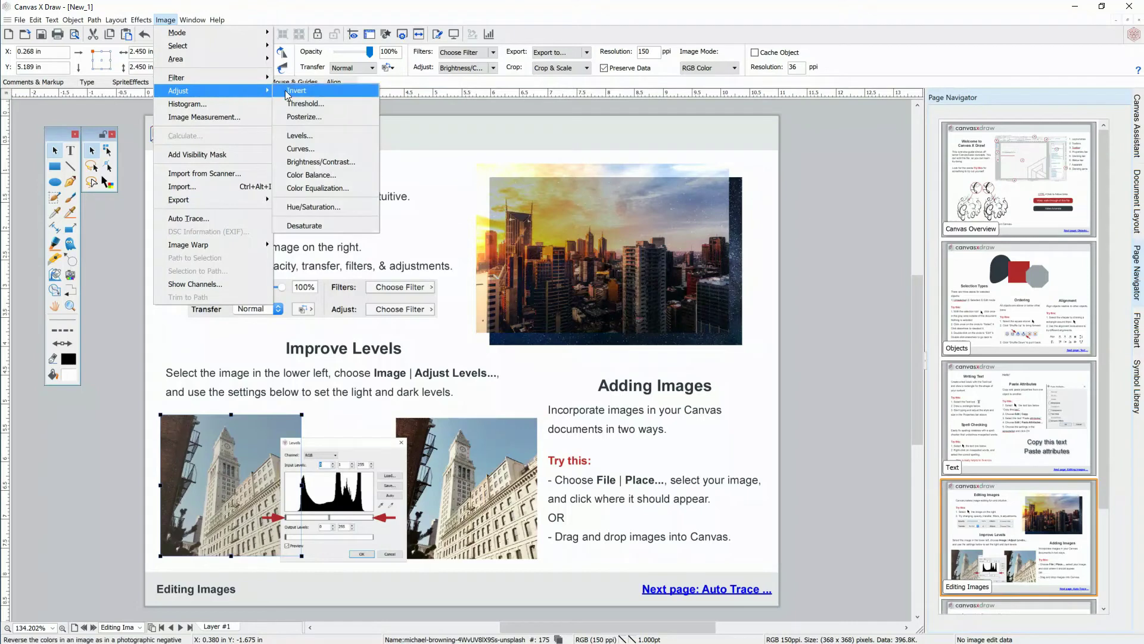
{"action": "left_click", "coordinate": [320, 137]}
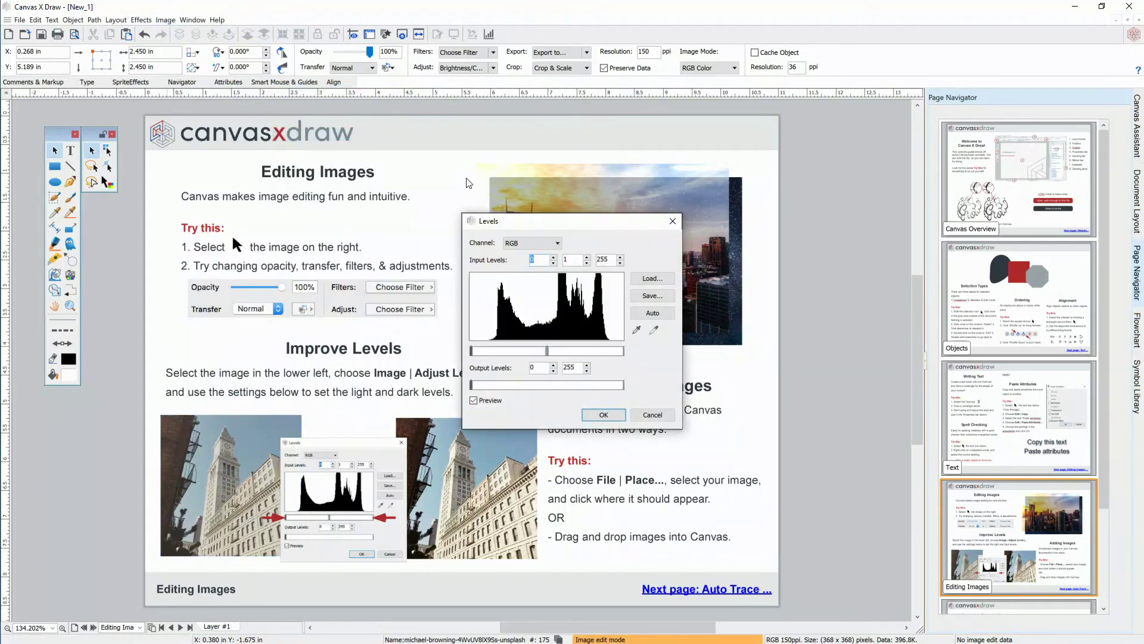
{"action": "left_click_drag", "start_coordinate": [472, 349], "coordinate": [494, 351]}
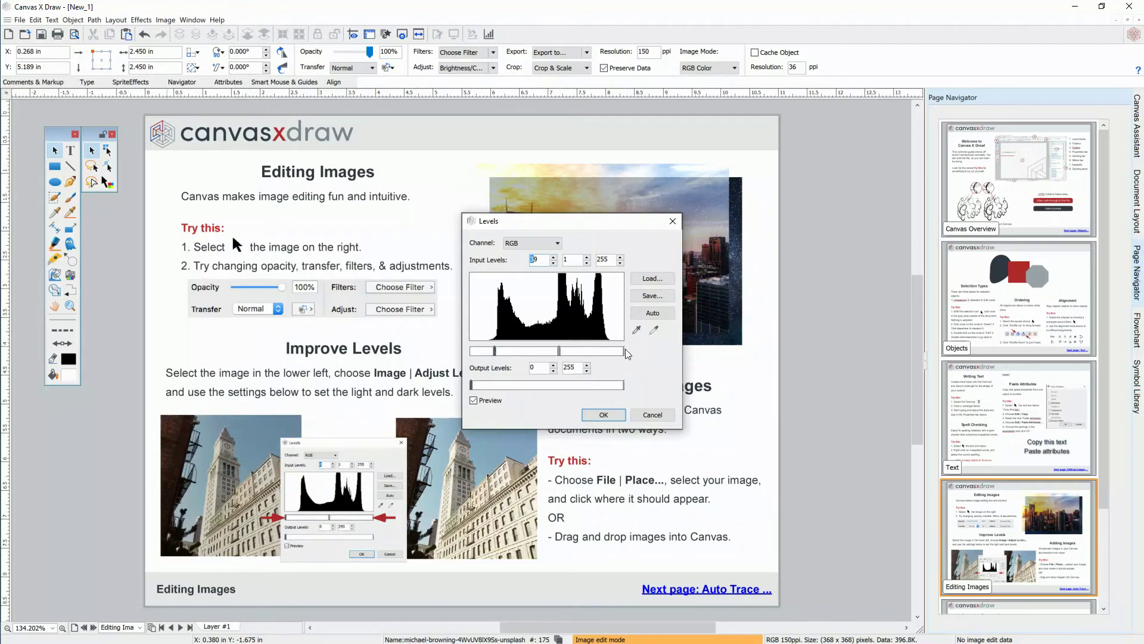
{"action": "left_click_drag", "start_coordinate": [624, 351], "coordinate": [607, 349]}
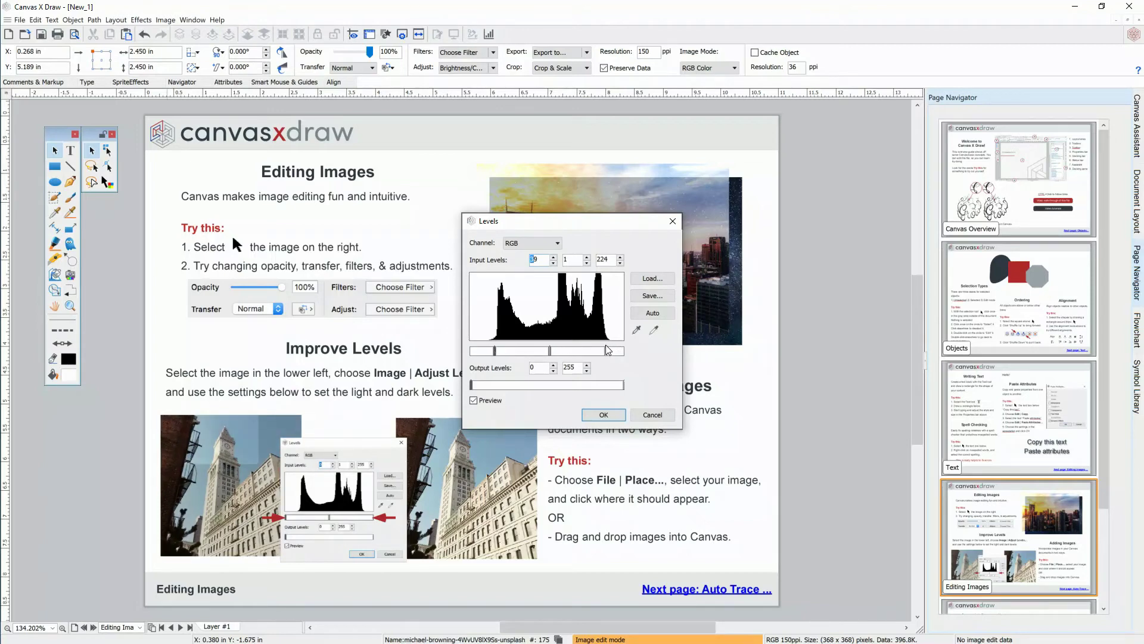
{"action": "left_click", "coordinate": [603, 414]}
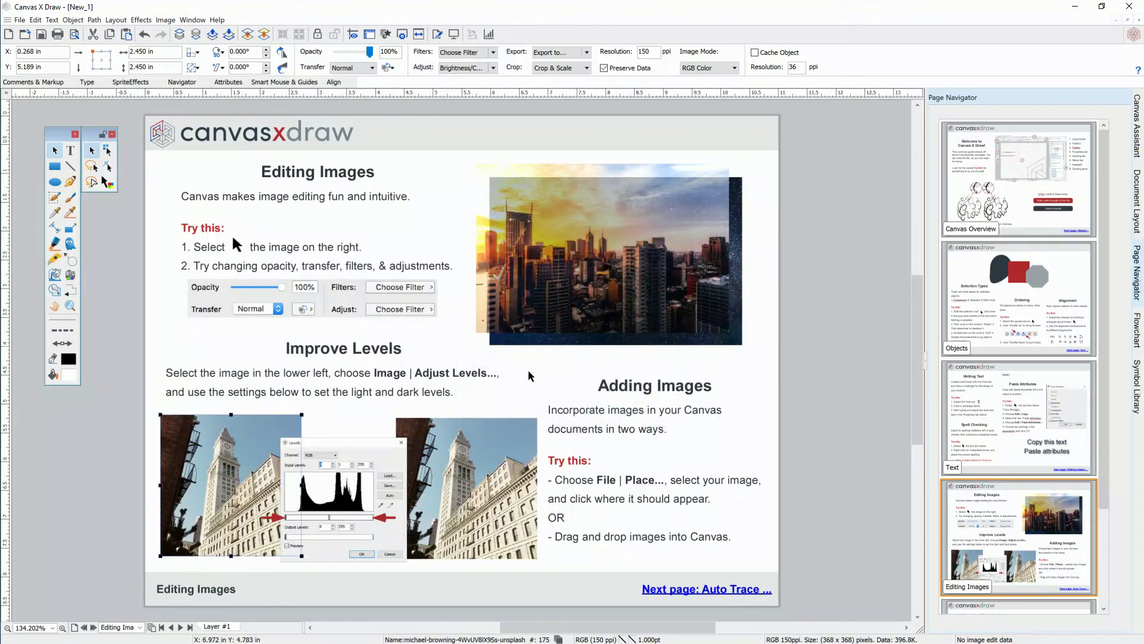
{"action": "left_click", "coordinate": [20, 20]}
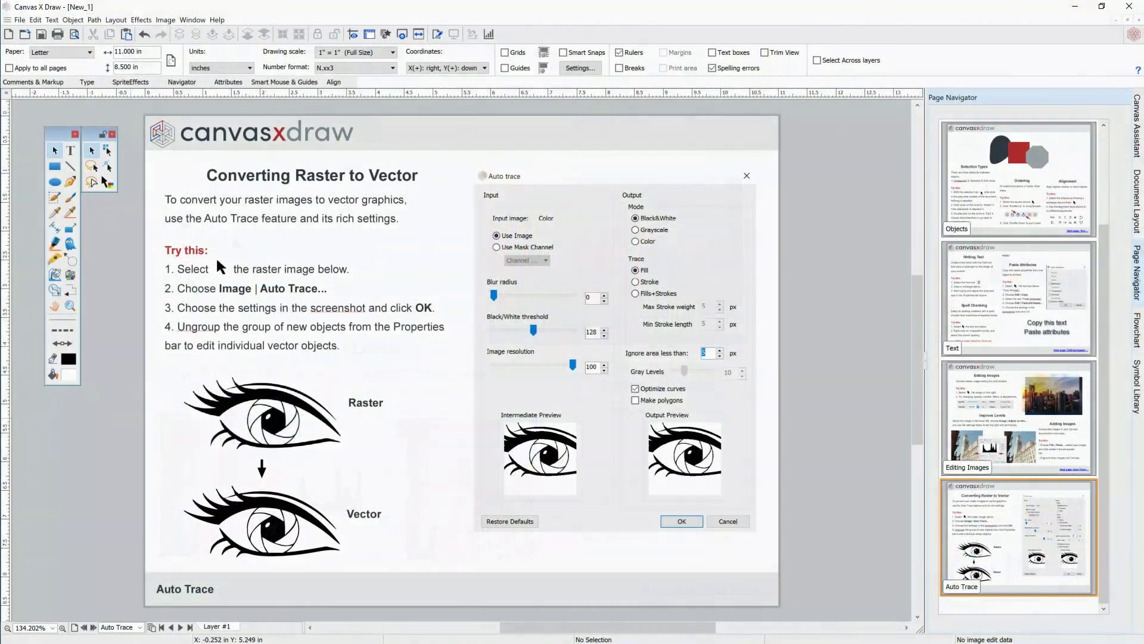
Start saving the document as New_1.png in PNG format, then cancel the Render Image dialog.
{"action": "left_click", "coordinate": [20, 19]}
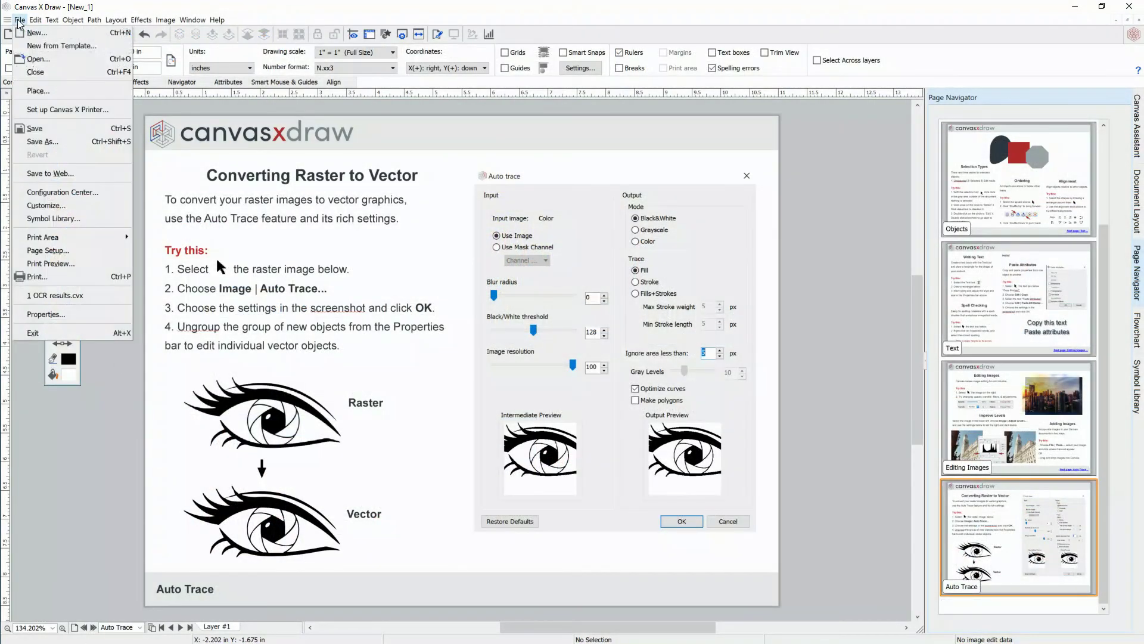
{"action": "left_click", "coordinate": [42, 141]}
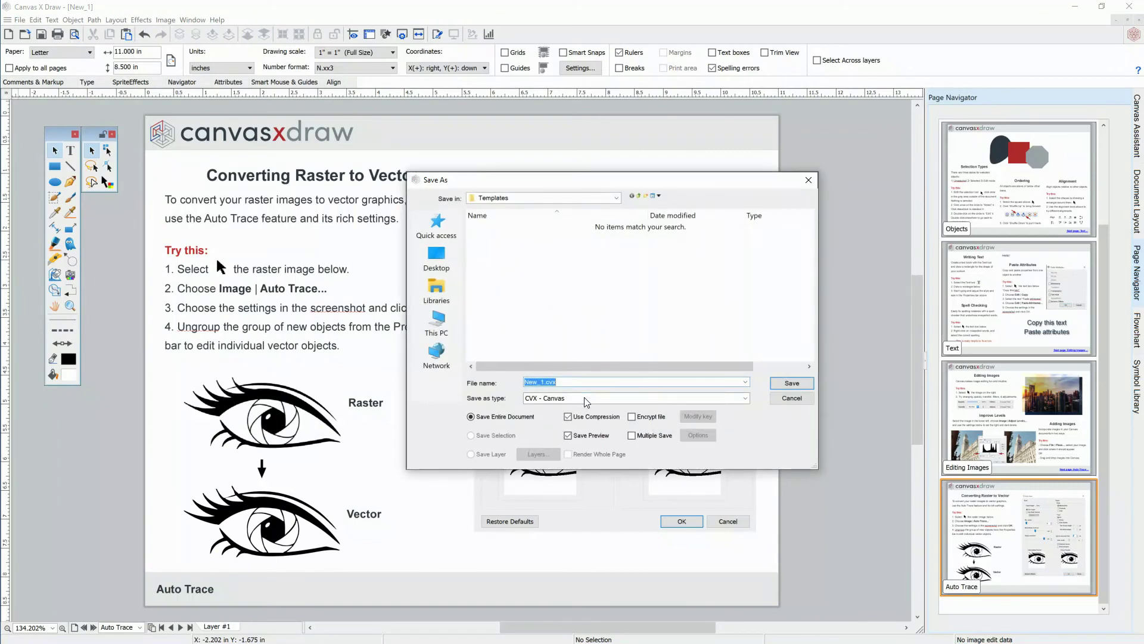
{"action": "left_click", "coordinate": [587, 399]}
{"action": "left_click", "coordinate": [567, 279]}
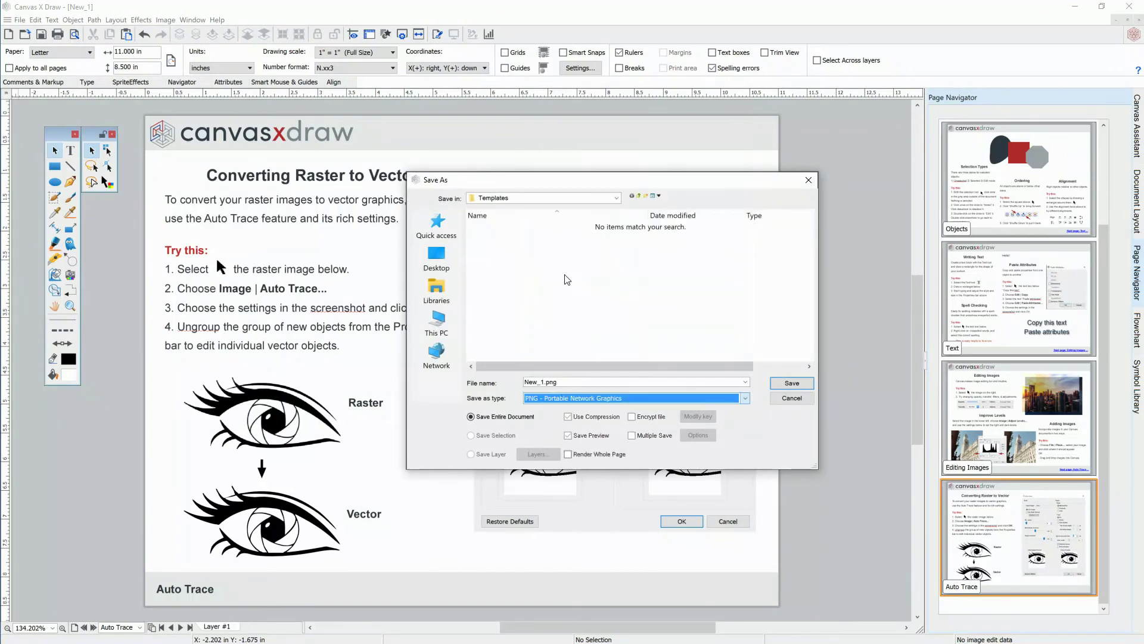
{"action": "left_click", "coordinate": [792, 383]}
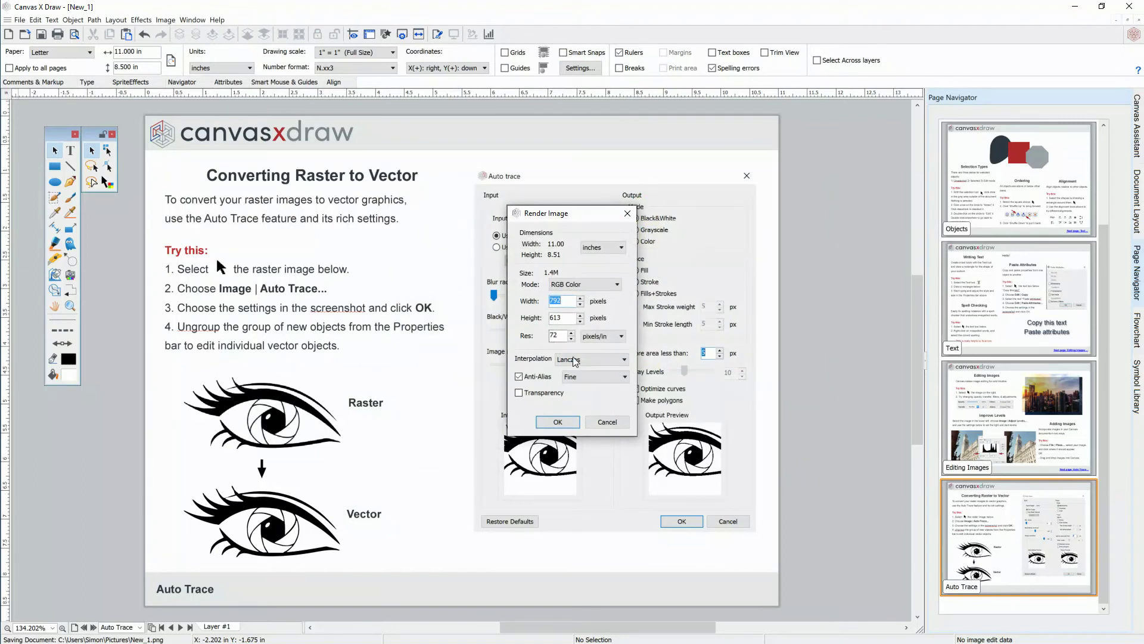
{"action": "left_click", "coordinate": [607, 422]}
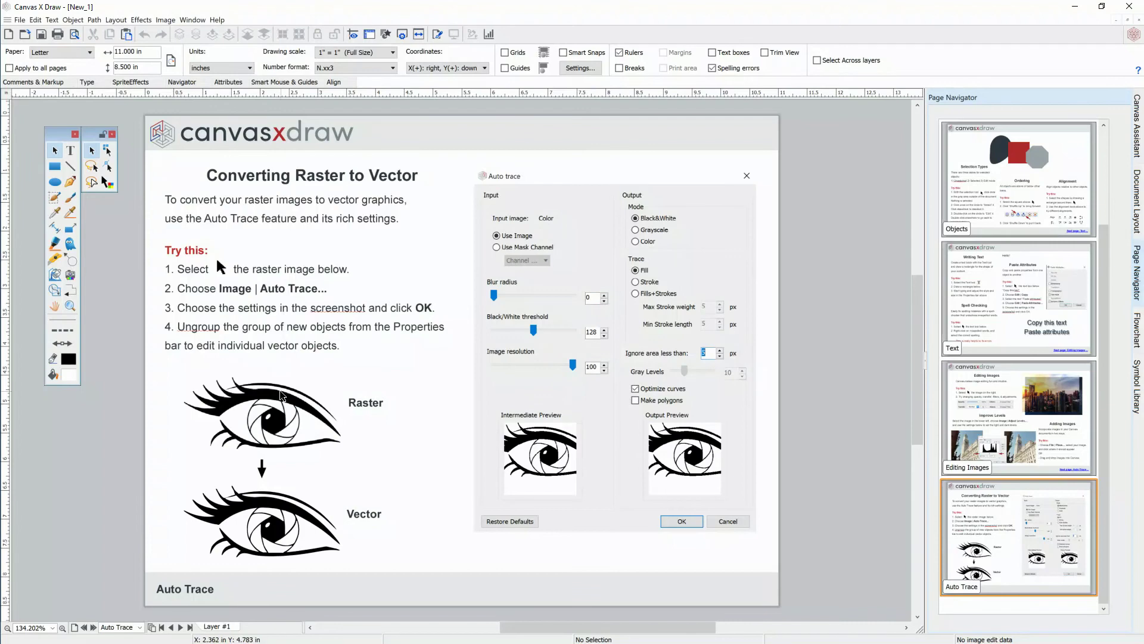
Select the raster eye image and zoom in closely on its iris.
{"action": "left_click", "coordinate": [262, 411]}
{"action": "left_click", "coordinate": [70, 305]}
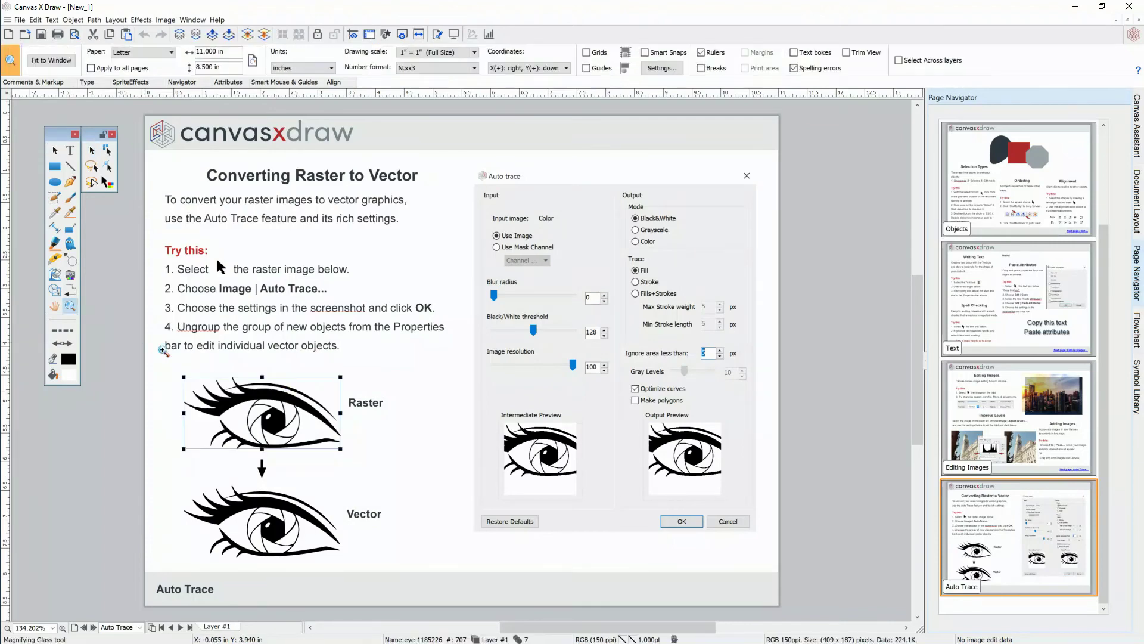
{"action": "left_click", "coordinate": [267, 411]}
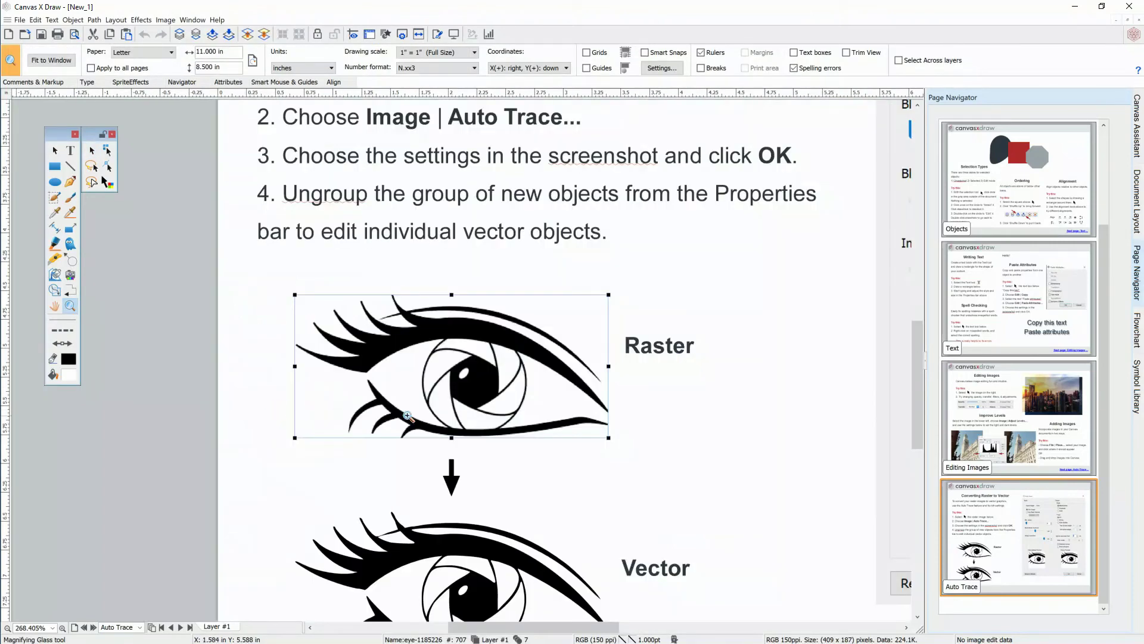
{"action": "left_click", "coordinate": [472, 363]}
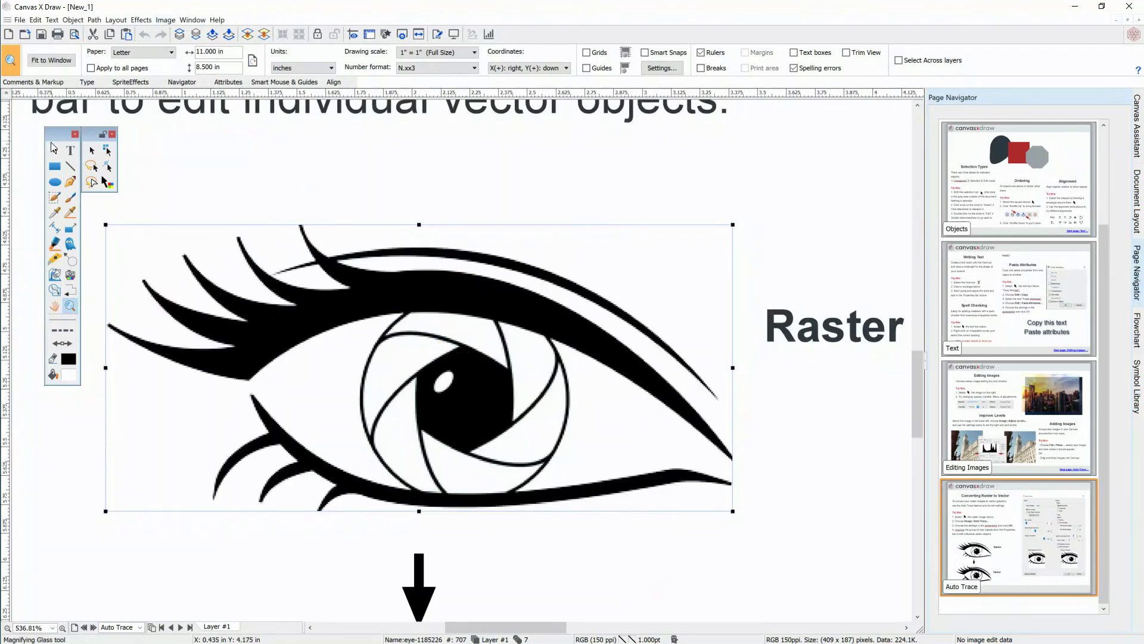
Auto Trace the raster eye into vector shapes, then drag the vector and raster eyes apart.
{"action": "left_click", "coordinate": [54, 150]}
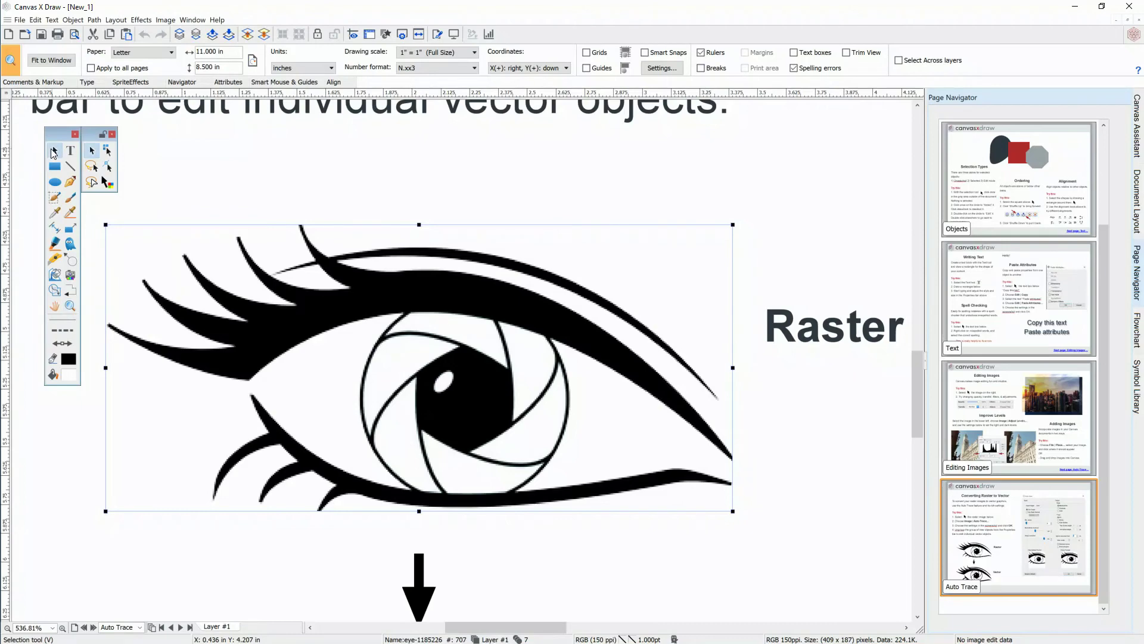
{"action": "left_click", "coordinate": [166, 19]}
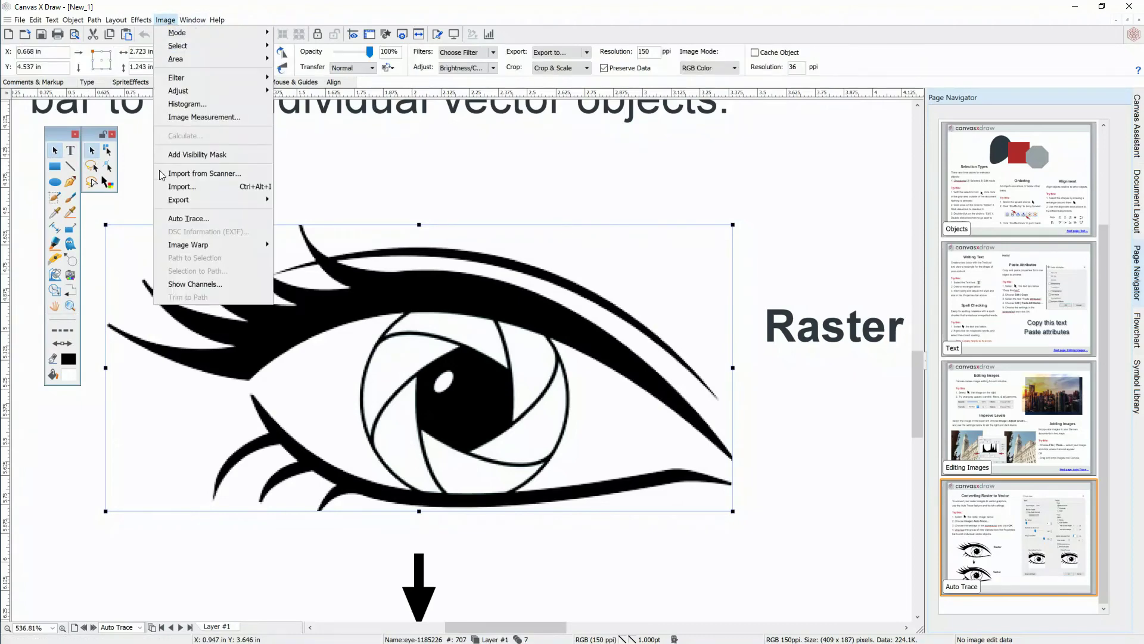
{"action": "left_click", "coordinate": [189, 218]}
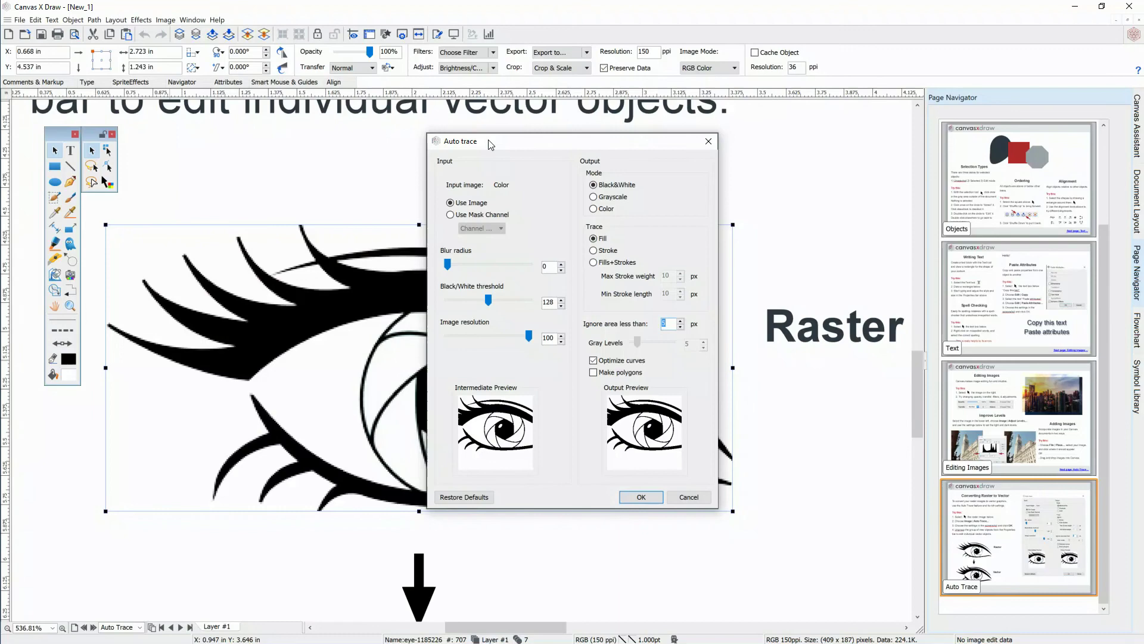
{"action": "mouse_move", "coordinate": [488, 144]}
{"action": "left_mouse_down"}
{"action": "mouse_move", "coordinate": [824, 179]}
{"action": "mouse_move", "coordinate": [784, 176]}
{"action": "left_mouse_up"}
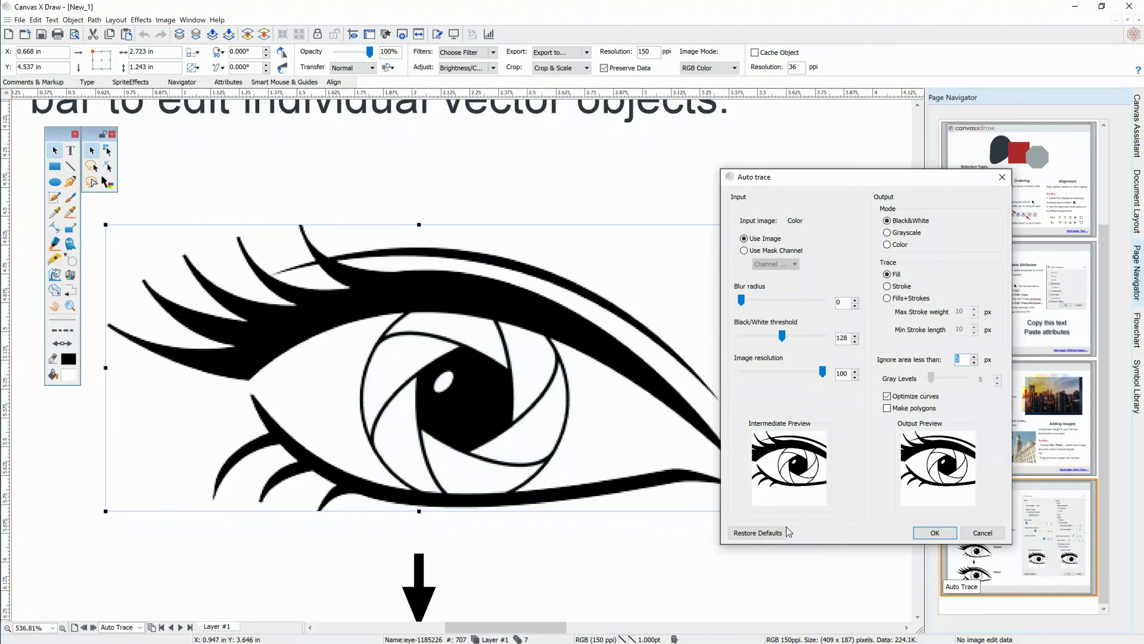
{"action": "left_click", "coordinate": [767, 533]}
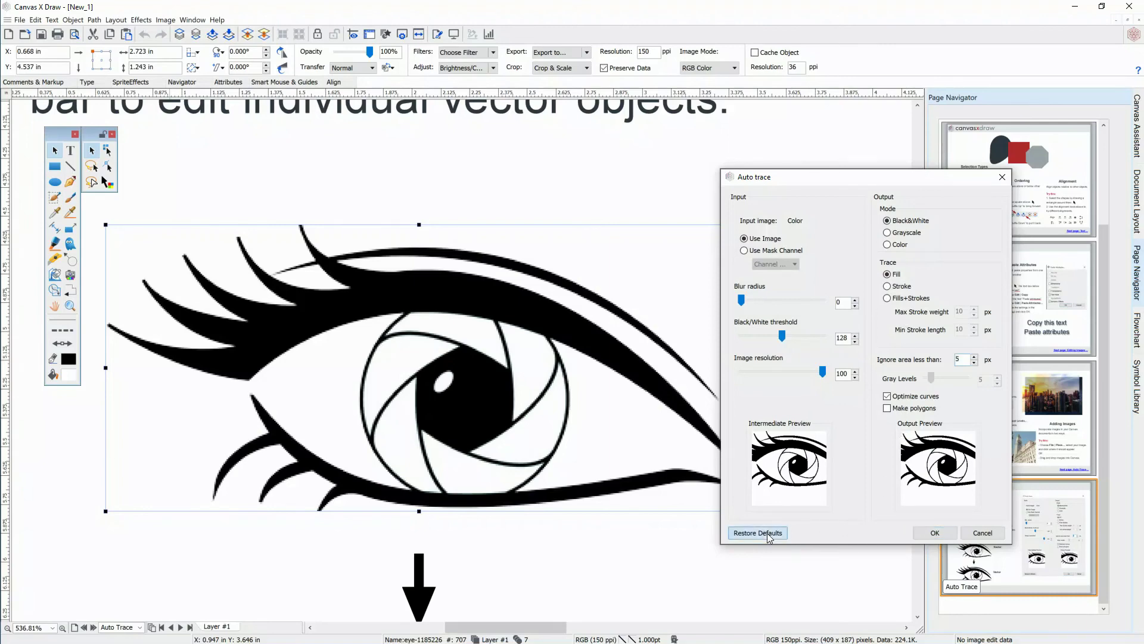
{"action": "left_click", "coordinate": [935, 533]}
{"action": "mouse_move", "coordinate": [396, 309]}
{"action": "left_mouse_down"}
{"action": "mouse_move", "coordinate": [603, 224]}
{"action": "mouse_move", "coordinate": [585, 214]}
{"action": "left_mouse_up"}
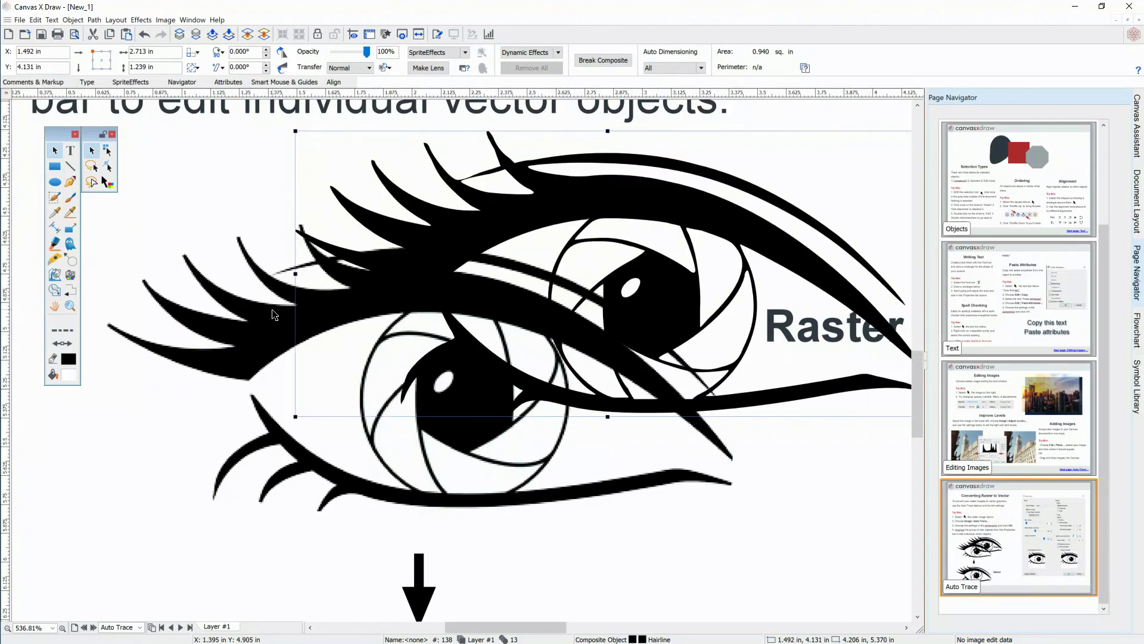
{"action": "left_click_drag", "start_coordinate": [273, 311], "coordinate": [183, 418]}
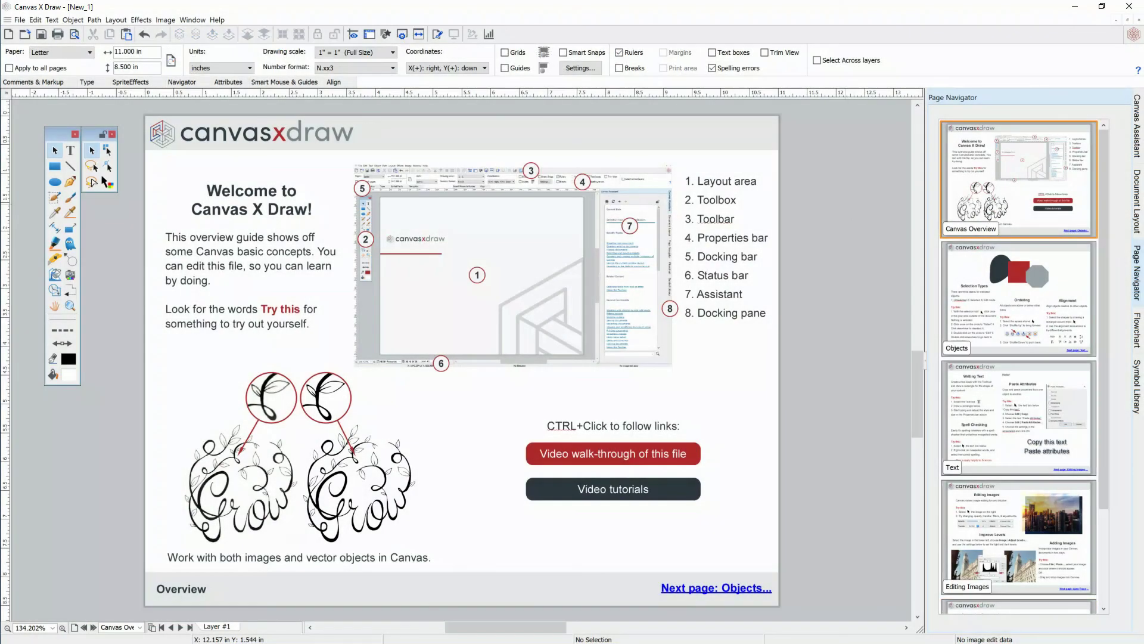
{"action": "left_click", "coordinate": [217, 20]}
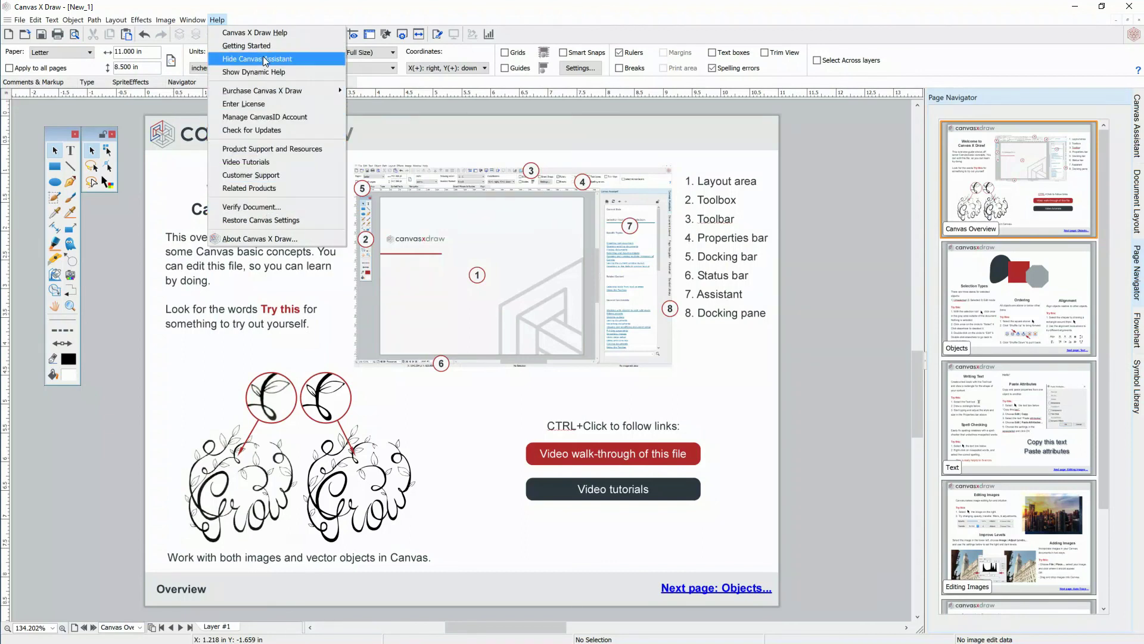
{"action": "left_click", "coordinate": [260, 21]}
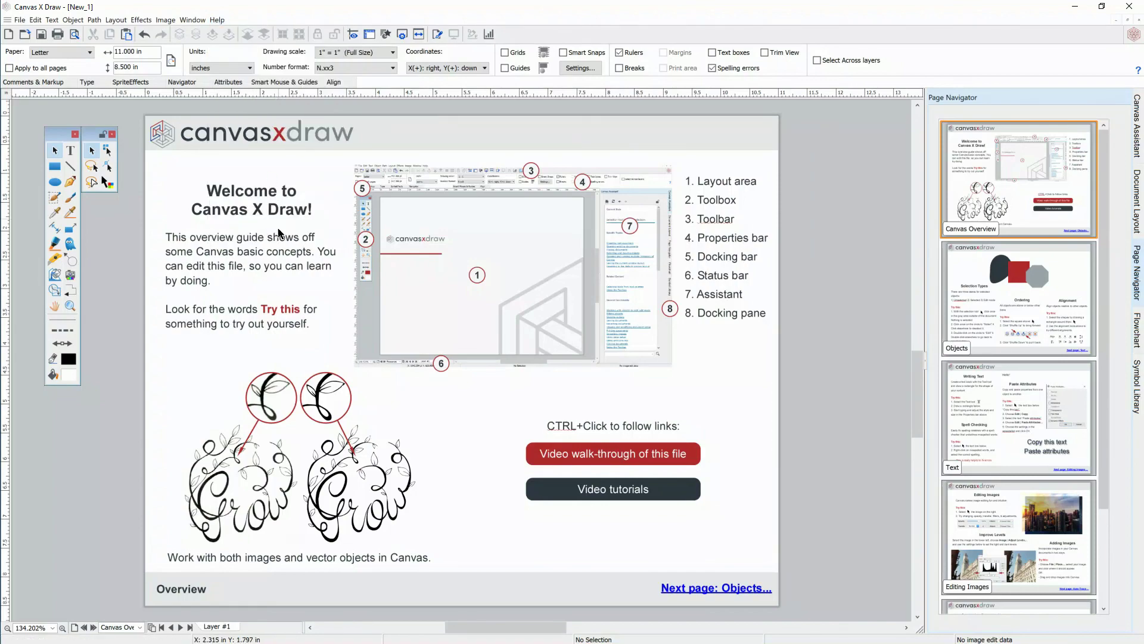